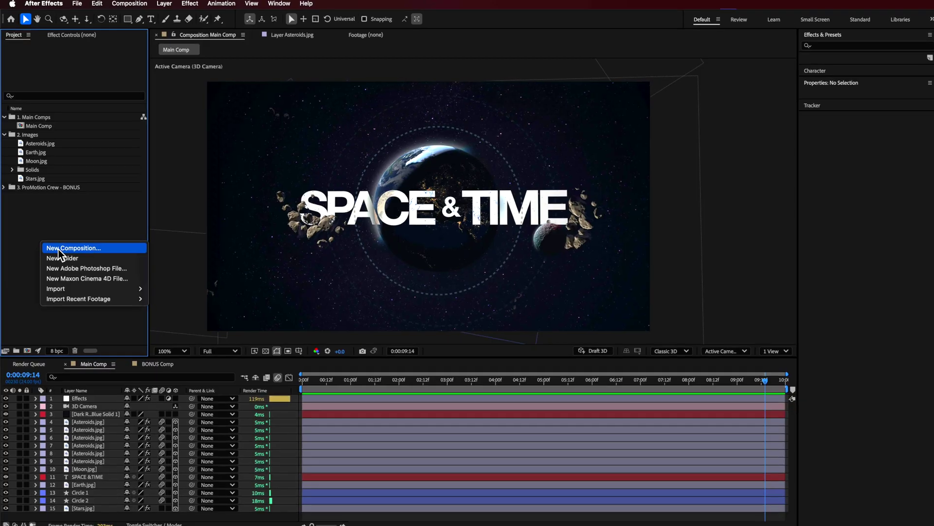
# Step: Create Comp 1 with default 1920×1080 settings and fit Stars.jpg to the comp
pyautogui.click(58, 245)
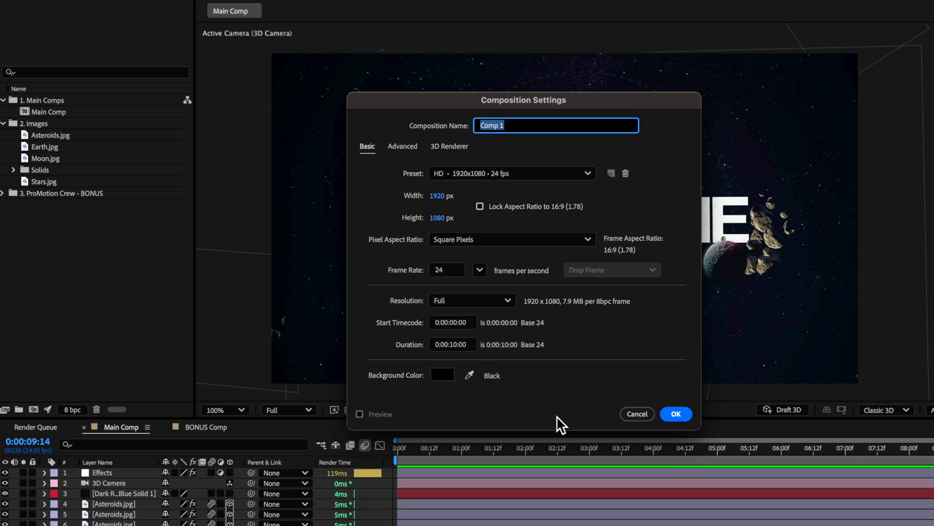
pyautogui.click(686, 414)
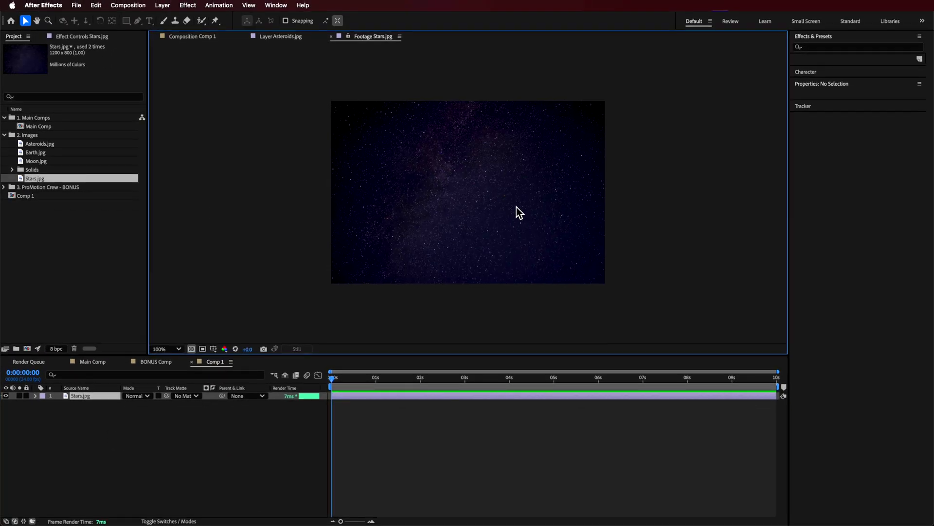
pyautogui.click(146, 430)
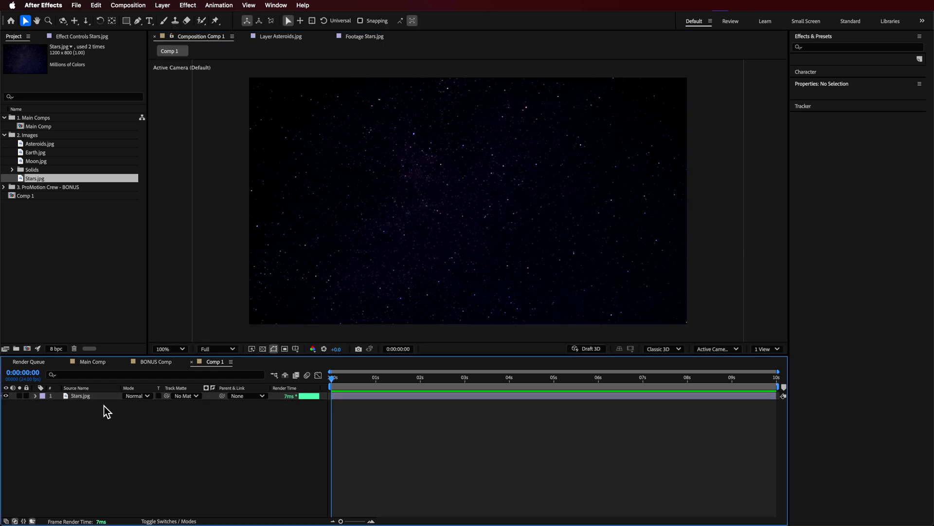
pyautogui.click(87, 396)
pyautogui.hotkey('ctrl', 'alt', 'f')
pyautogui.press('F4')
# Step: Make Stars.jpg a 3D layer, push it back to Z 598, and scale it to fill the frame
pyautogui.moveTo(540, 198); pyautogui.dragTo(517, 200)
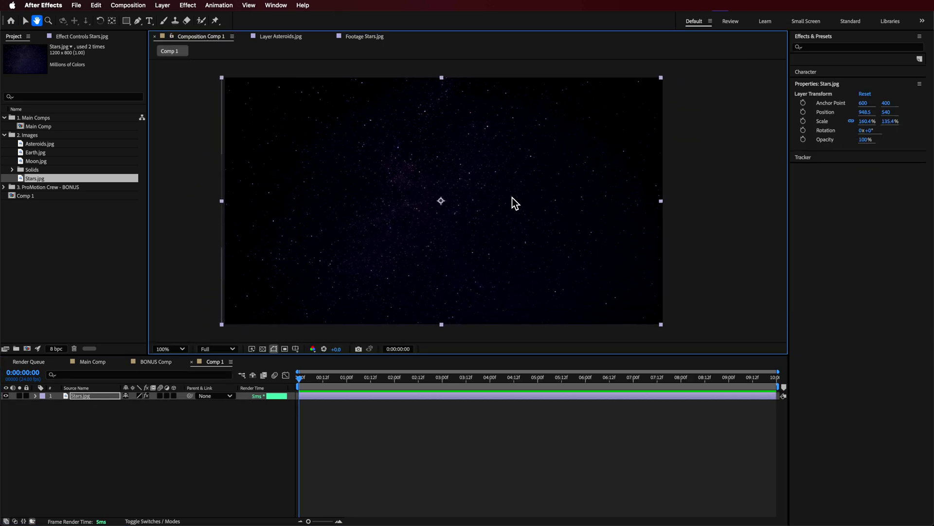
pyautogui.click(87, 395)
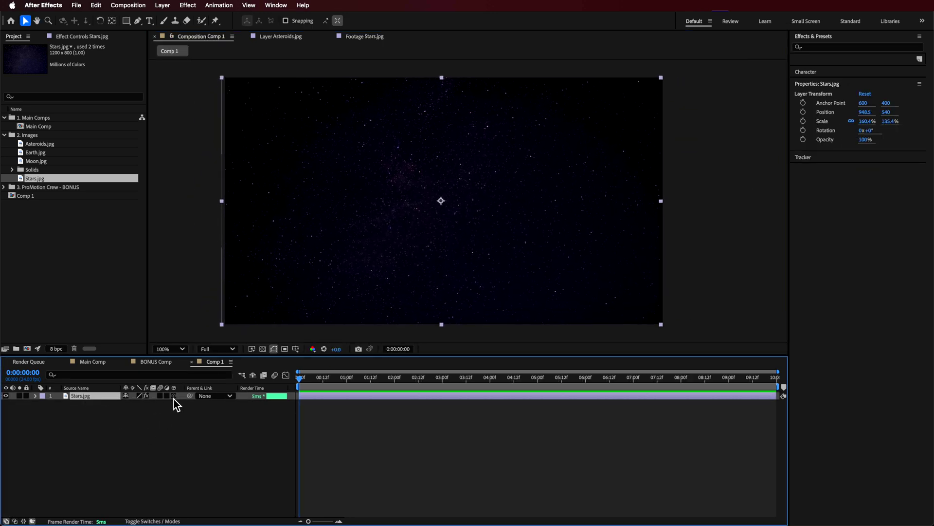
pyautogui.click(173, 395)
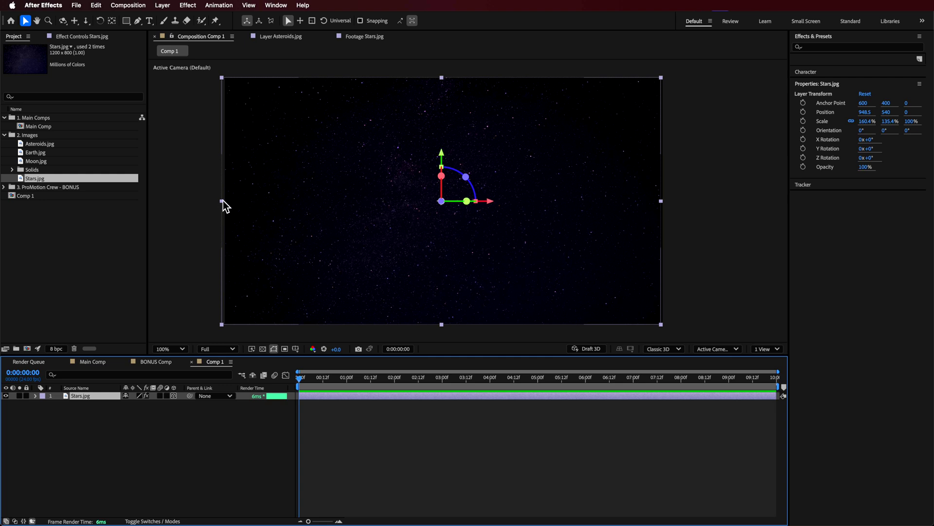
pyautogui.moveTo(223, 200)
pyautogui.mouseDown()
pyautogui.moveTo(203, 207)
pyautogui.moveTo(224, 208)
pyautogui.mouseUp()
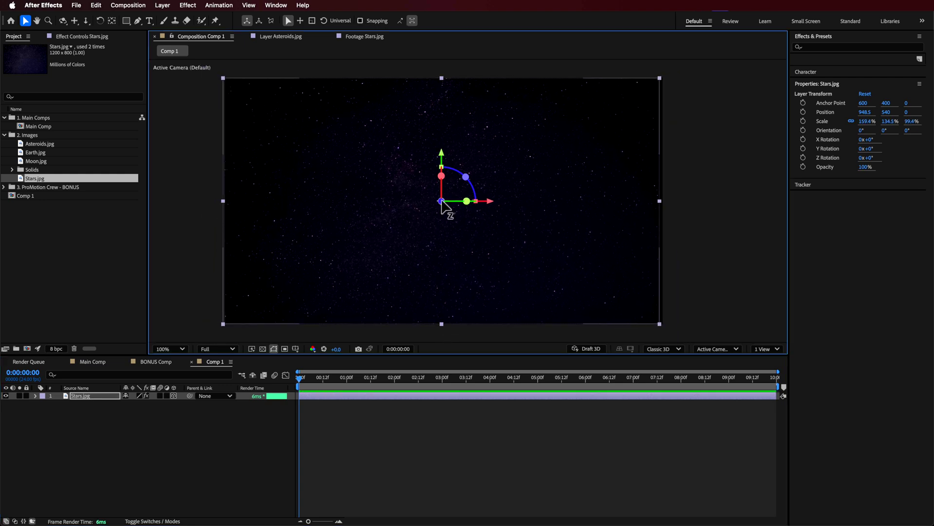
pyautogui.moveTo(437, 198); pyautogui.dragTo(404, 56)
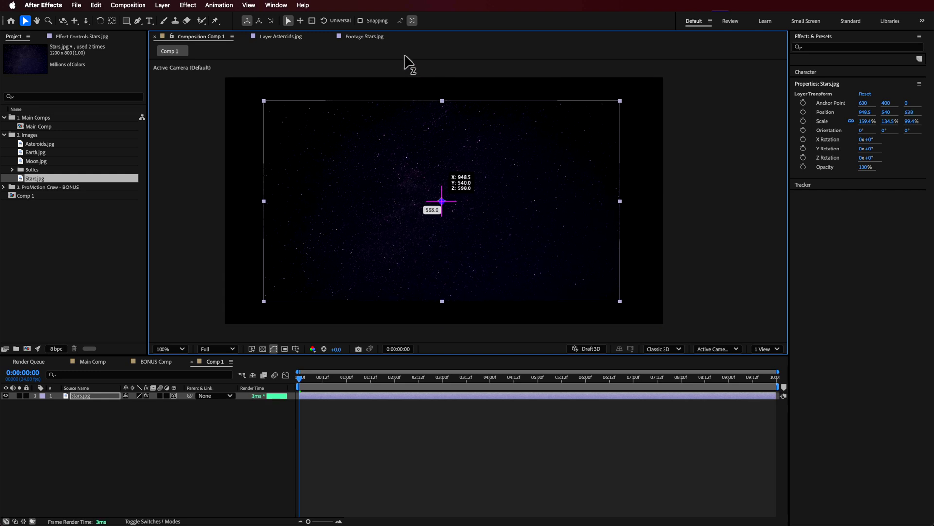
pyautogui.moveTo(276, 202); pyautogui.dragTo(201, 209)
pyautogui.click(116, 479)
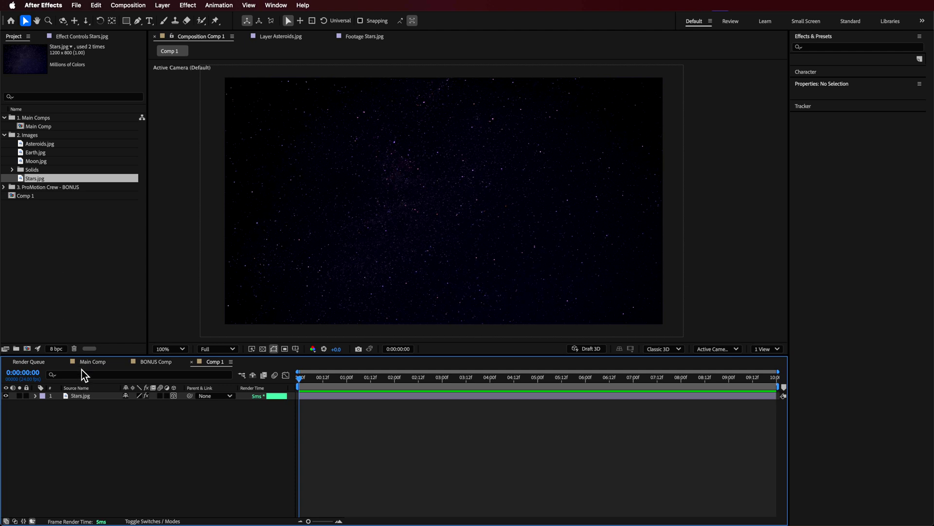
# Step: Place Earth.jpg in Comp 1 above Stars.jpg and scale it down to about 66%
pyautogui.click(57, 153)
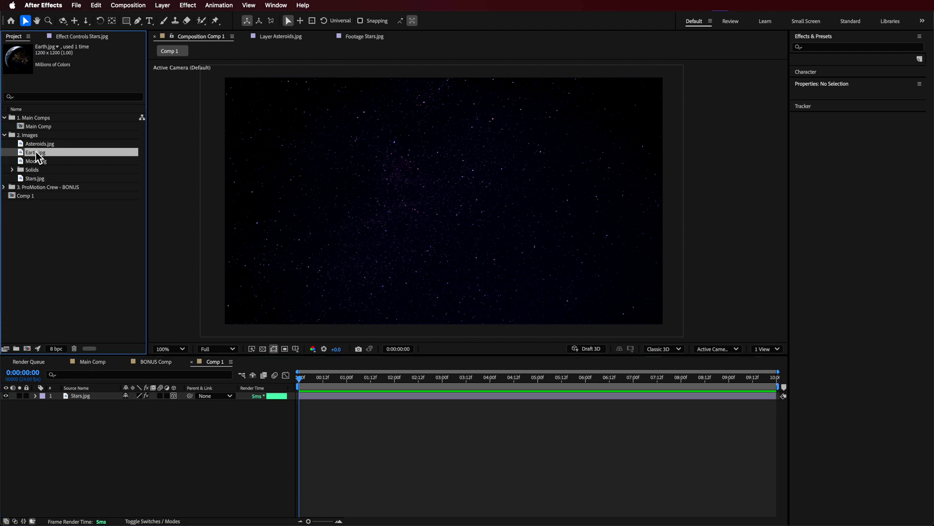
pyautogui.doubleClick(36, 155)
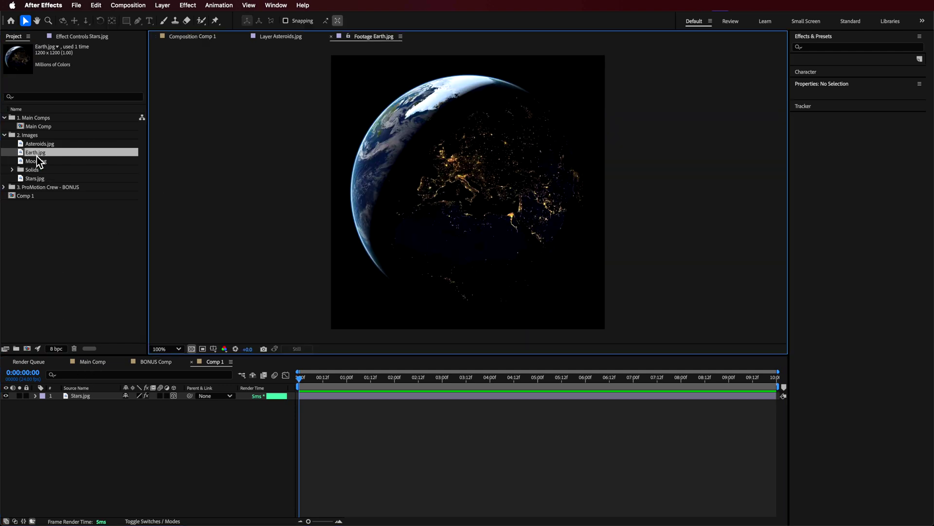
pyautogui.moveTo(37, 155); pyautogui.dragTo(84, 361)
pyautogui.moveTo(75, 399); pyautogui.dragTo(76, 398)
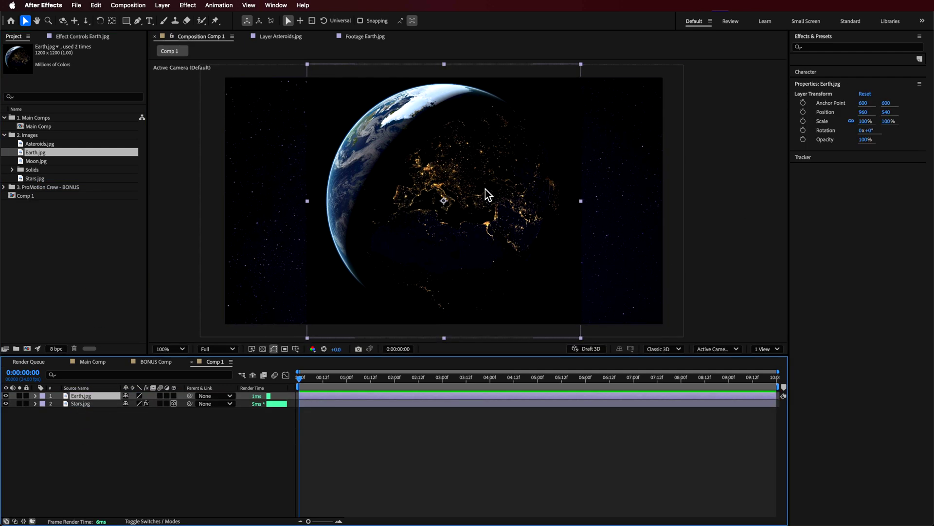
pyautogui.moveTo(582, 203); pyautogui.dragTo(535, 206)
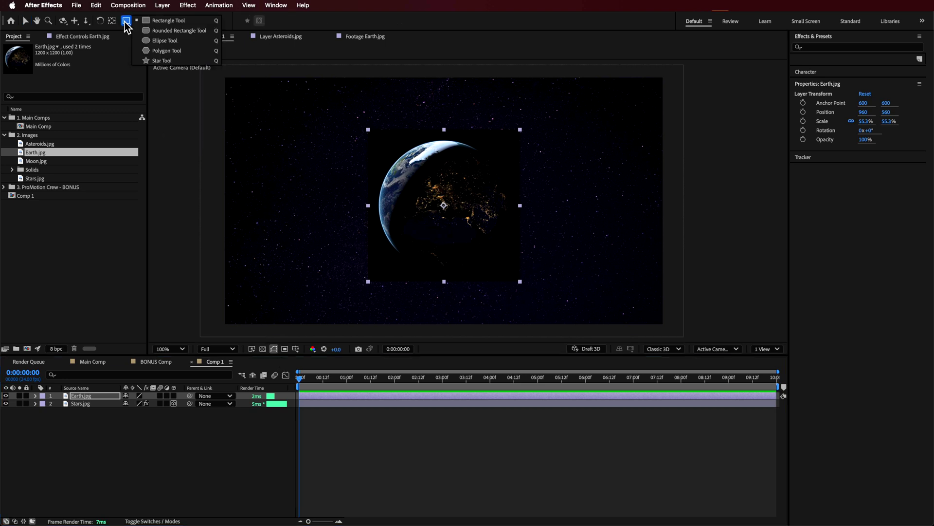
# Step: Draw a circular ellipse mask around the Earth
pyautogui.click(151, 42)
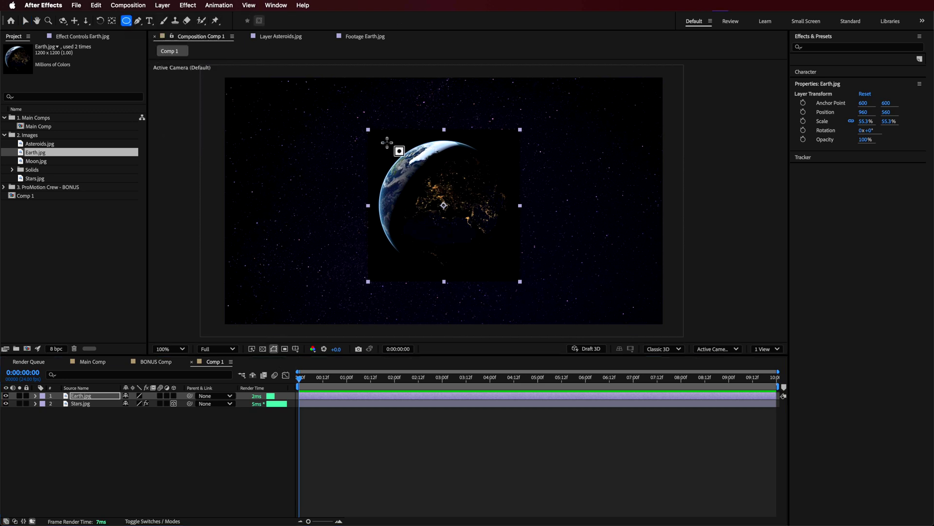
pyautogui.moveTo(382, 139); pyautogui.dragTo(524, 278)
pyautogui.press('v')
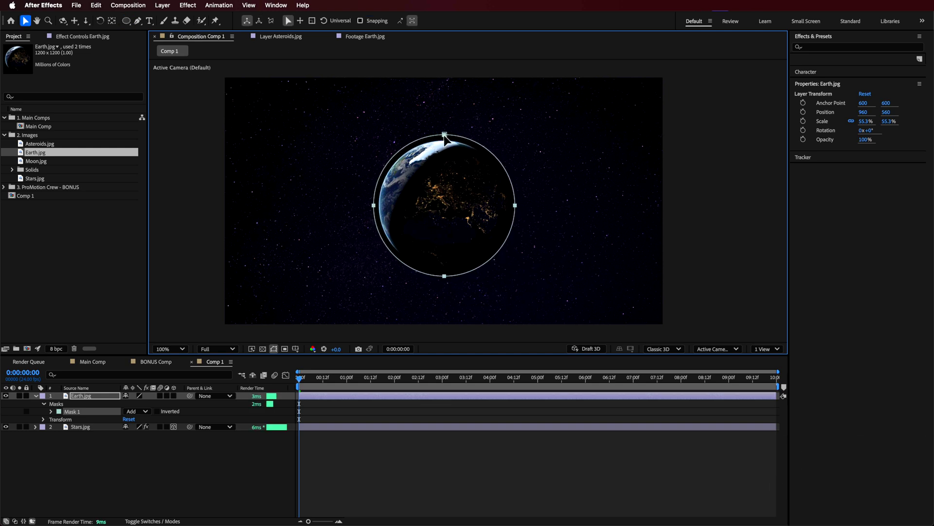
# Step: Set the Earth mask's expansion to -43 pixels and check the mask edge
pyautogui.click(51, 412)
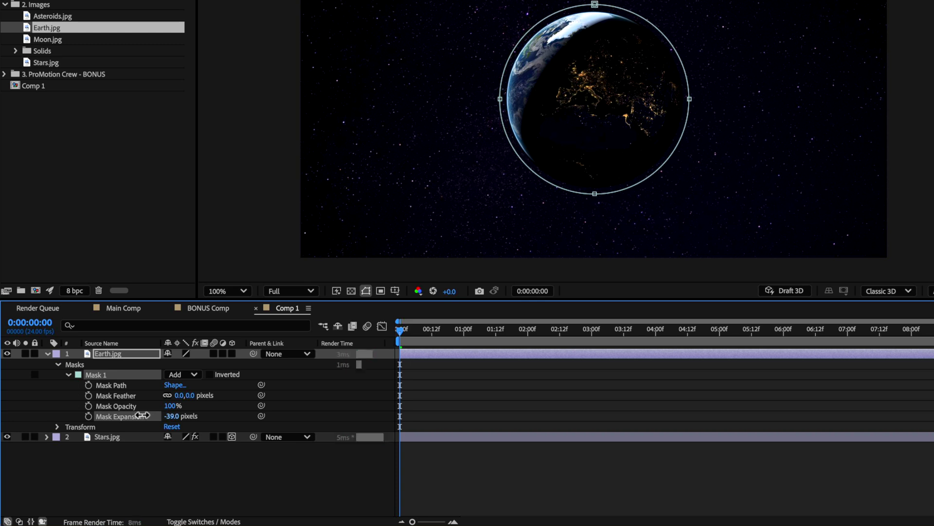
pyautogui.click(592, 508)
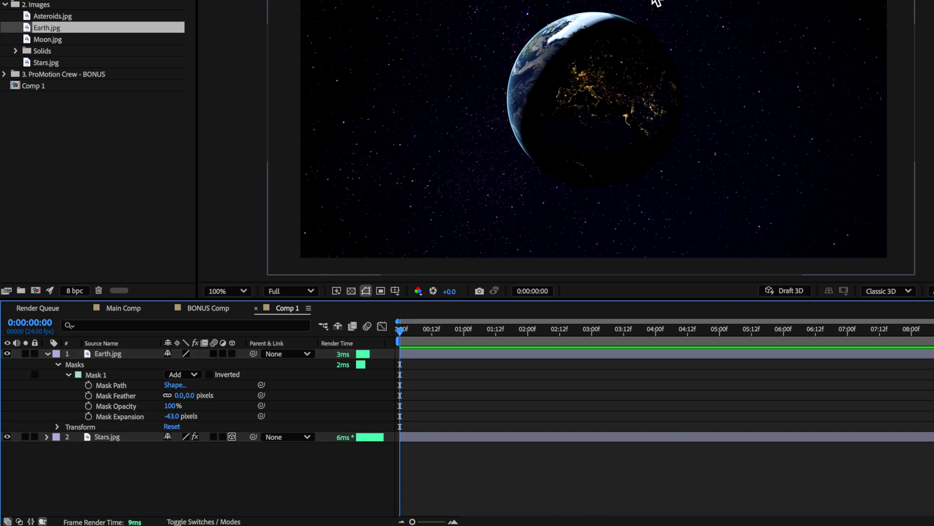
pyautogui.click(617, 100)
pyautogui.click(146, 493)
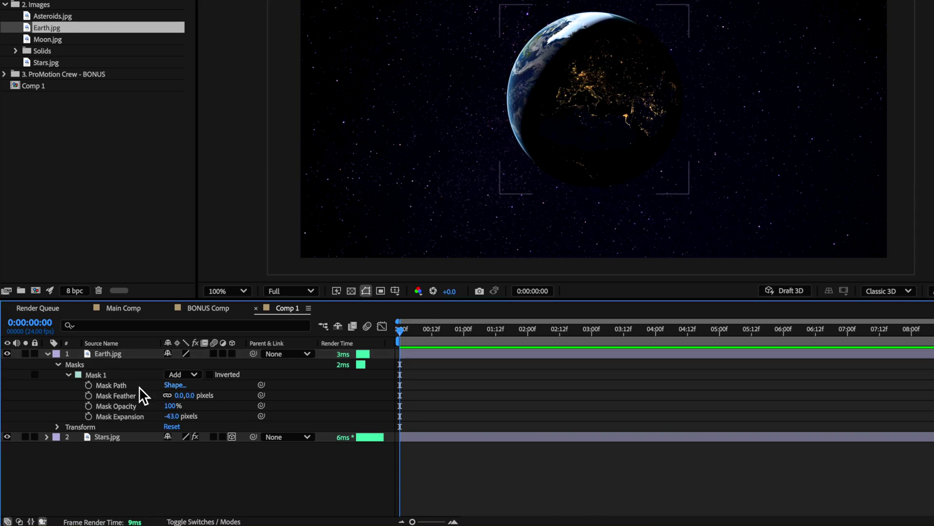
pyautogui.click(47, 354)
pyautogui.click(47, 364)
pyautogui.click(99, 356)
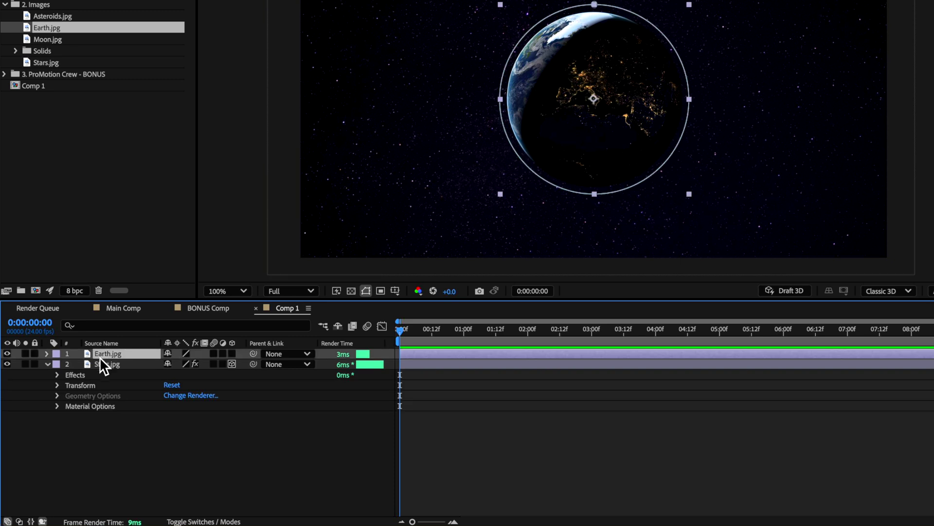
# Step: Make Earth.jpg a 3D layer and add a new 3D Camera to the comp
pyautogui.click(232, 354)
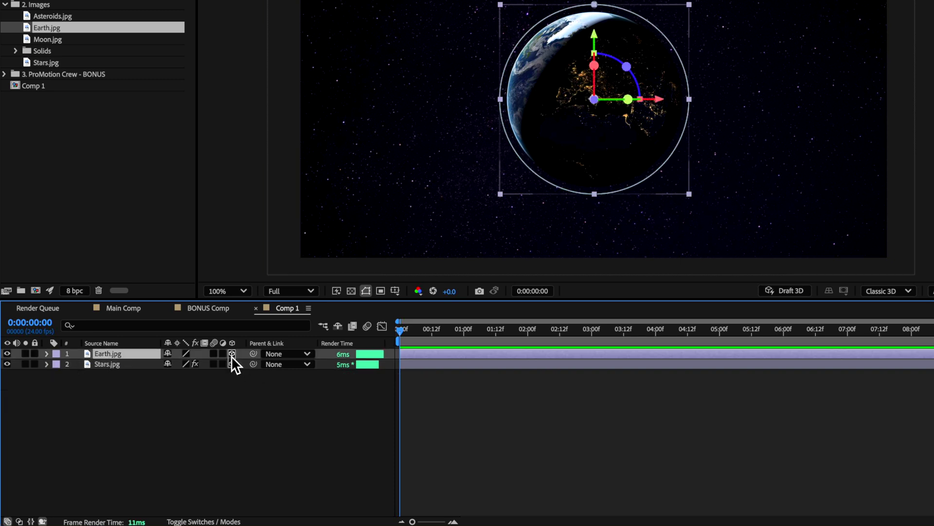
pyautogui.rightClick(81, 389)
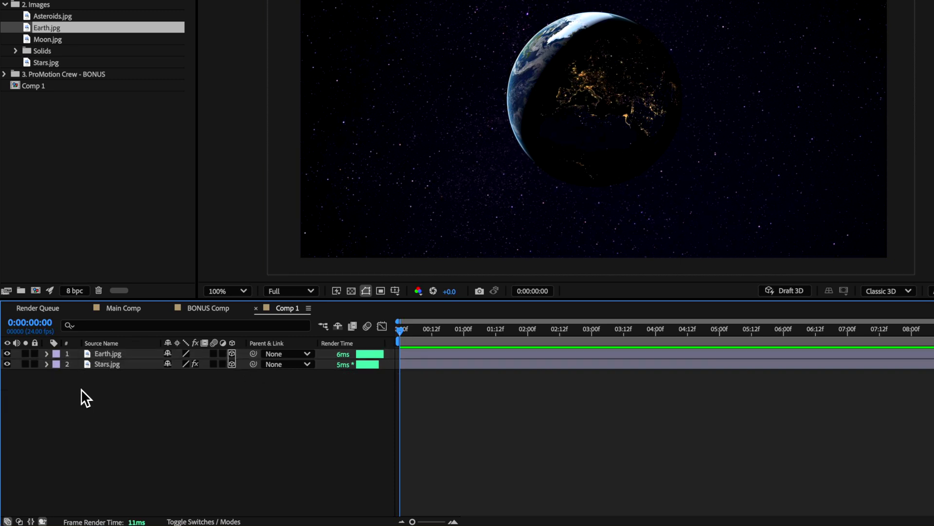
pyautogui.moveTo(142, 367)
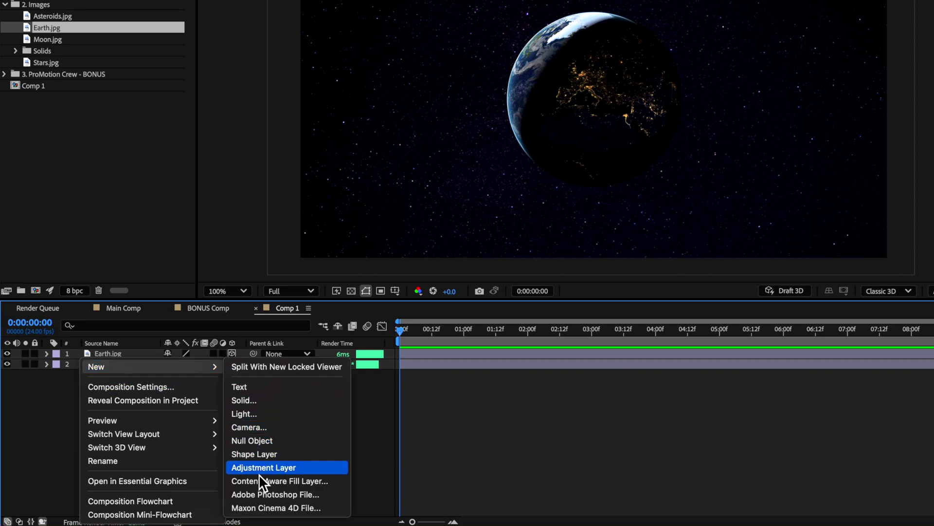
pyautogui.click(254, 425)
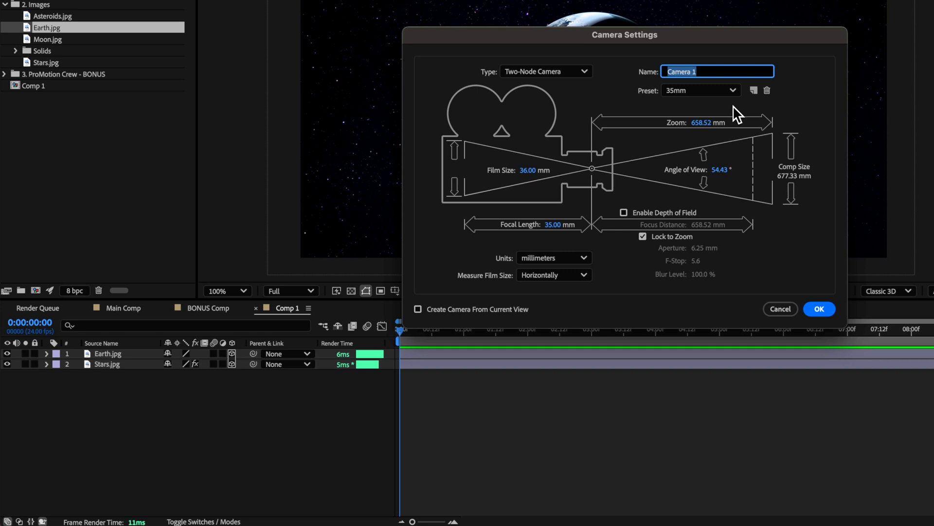
pyautogui.write('3D')
pyautogui.press('Return')
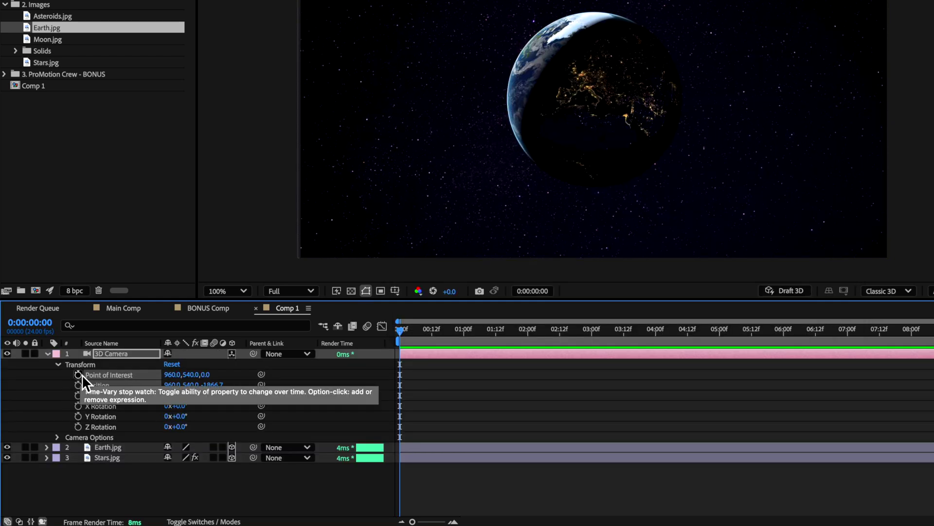
# Step: Keyframe the camera's Point of Interest and Position, orbiting to a new ending position
pyautogui.click(78, 375)
pyautogui.click(78, 384)
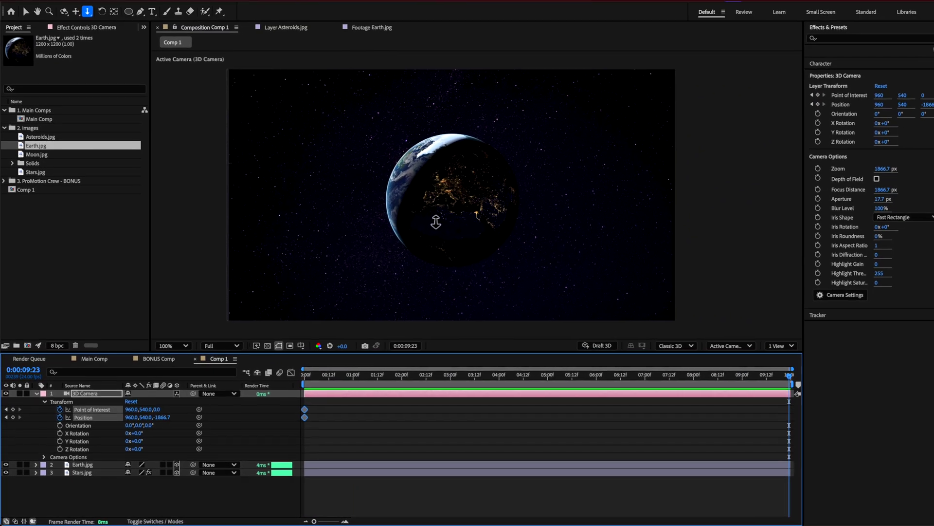
pyautogui.press('End')
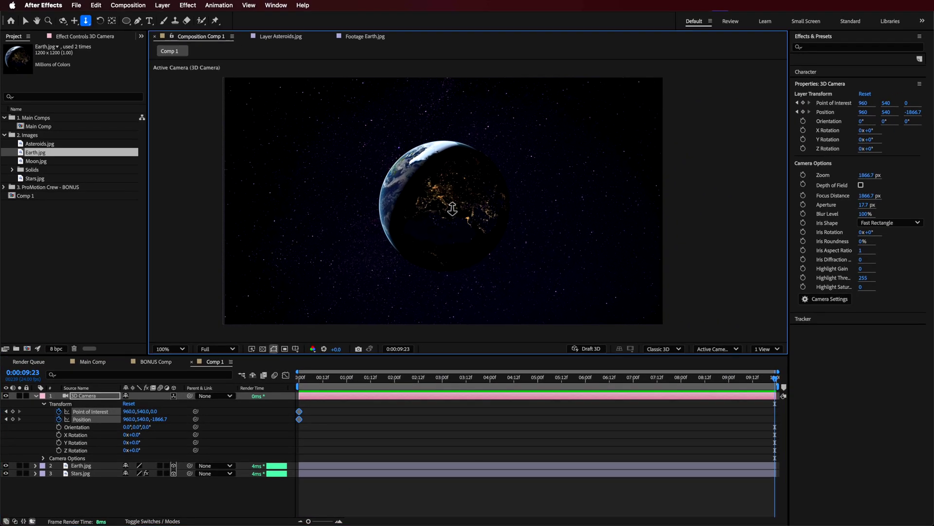
pyautogui.scroll(5, 452, 208)
pyautogui.press('c')
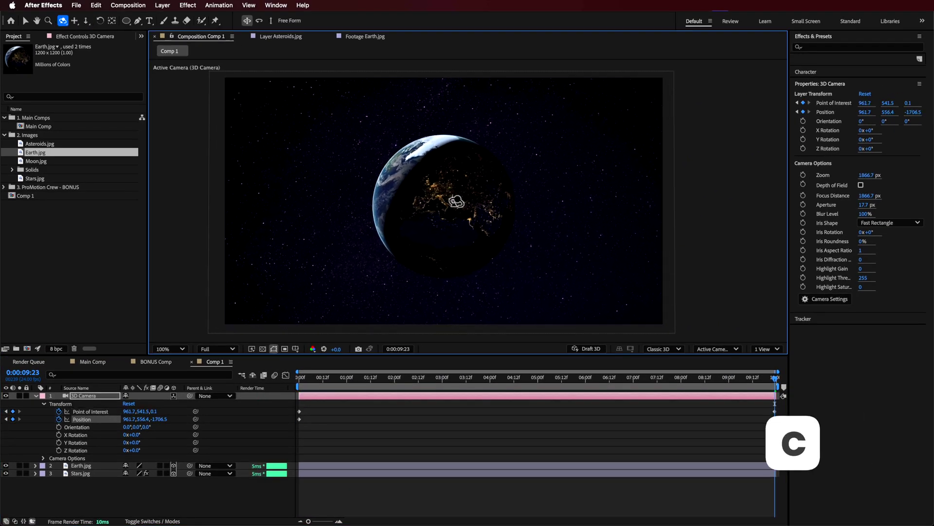
pyautogui.moveTo(456, 201); pyautogui.dragTo(452, 200)
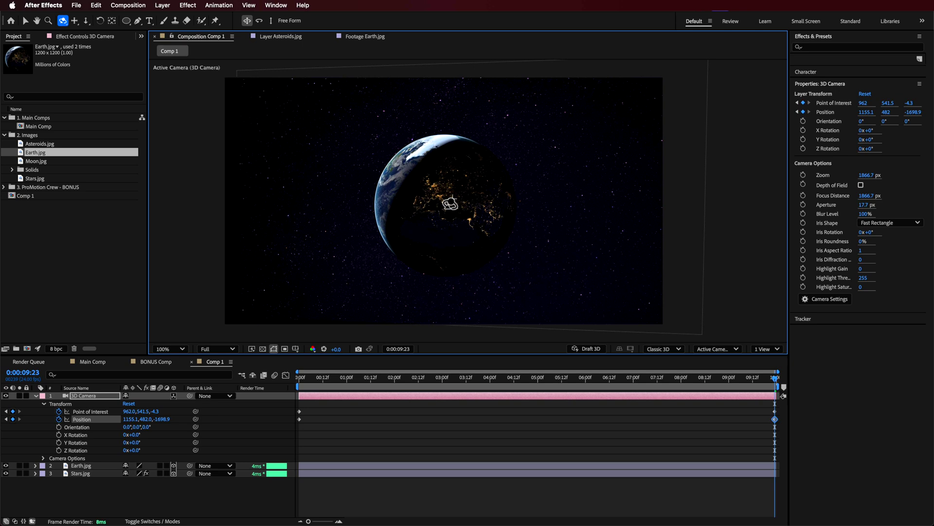
pyautogui.press('Home')
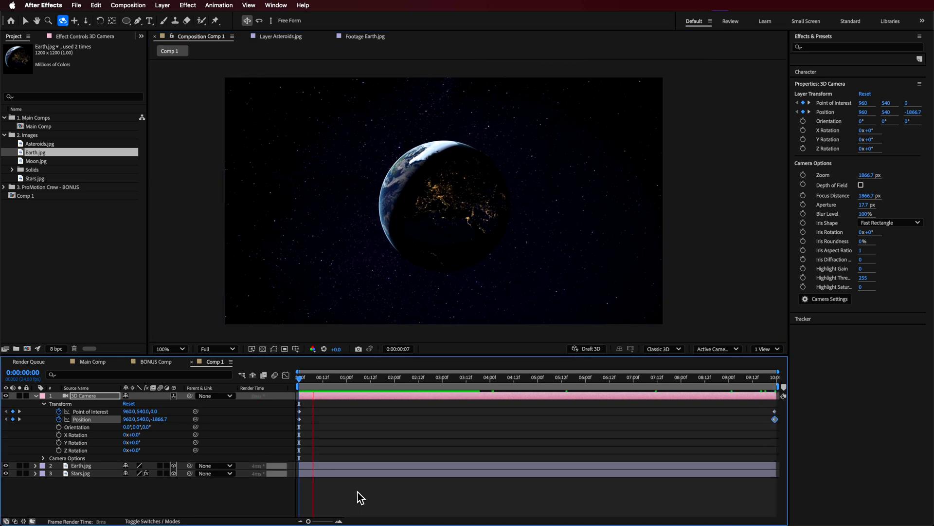
pyautogui.press('v')
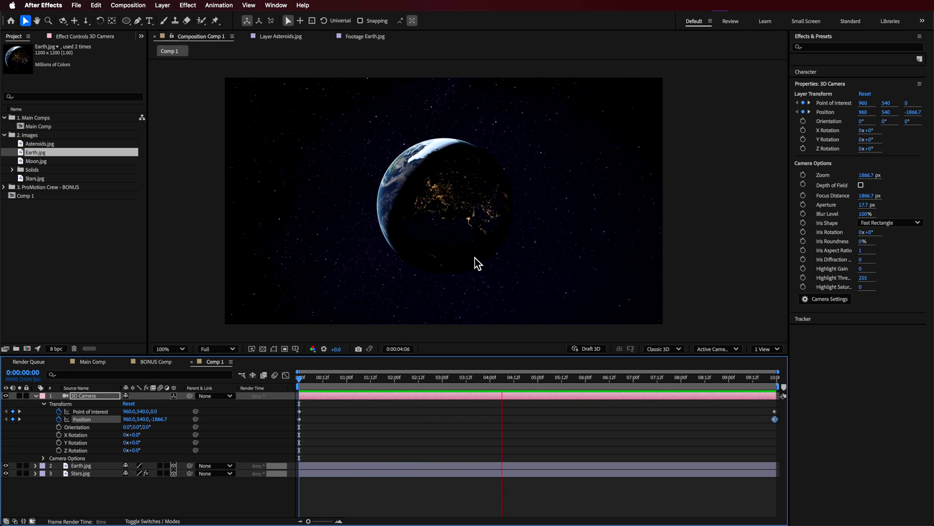
pyautogui.click(85, 466)
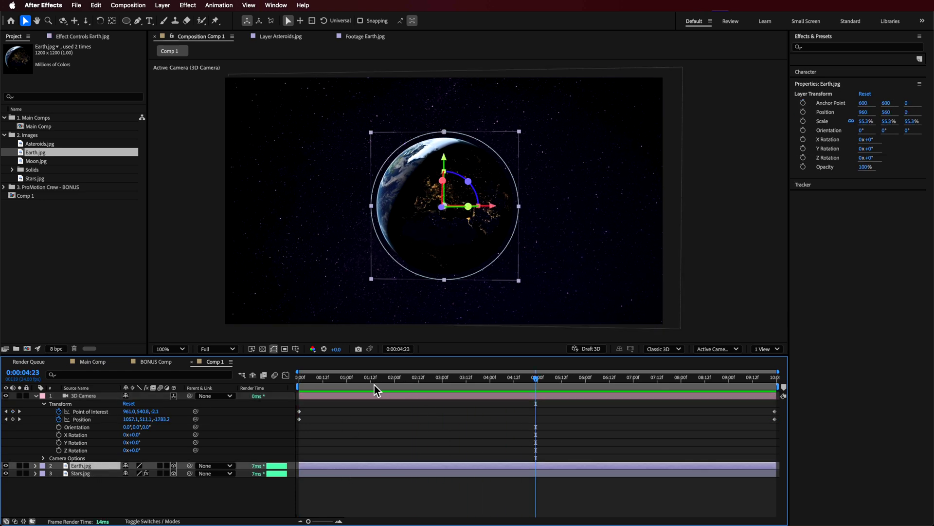
# Step: Keyframe Earth's Z Rotation from -10° at the start to +8° at the end
pyautogui.press('Home')
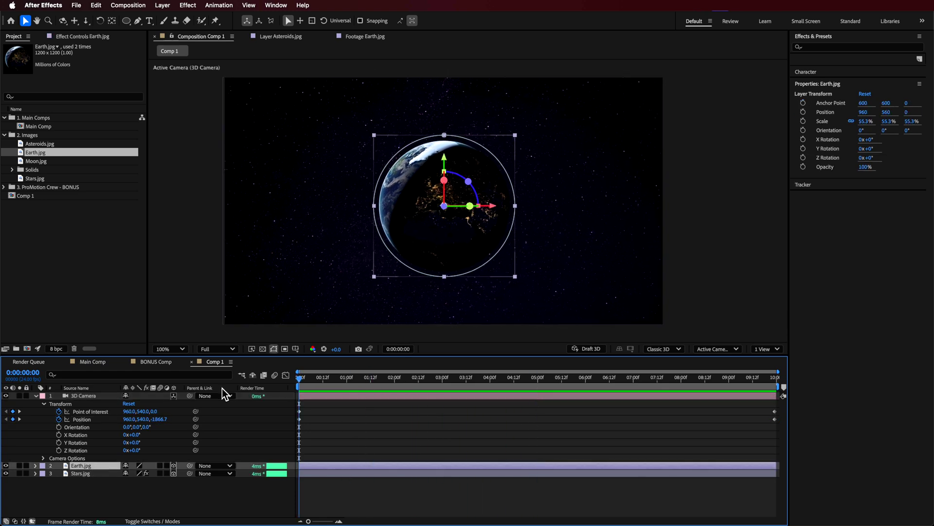
pyautogui.click(36, 465)
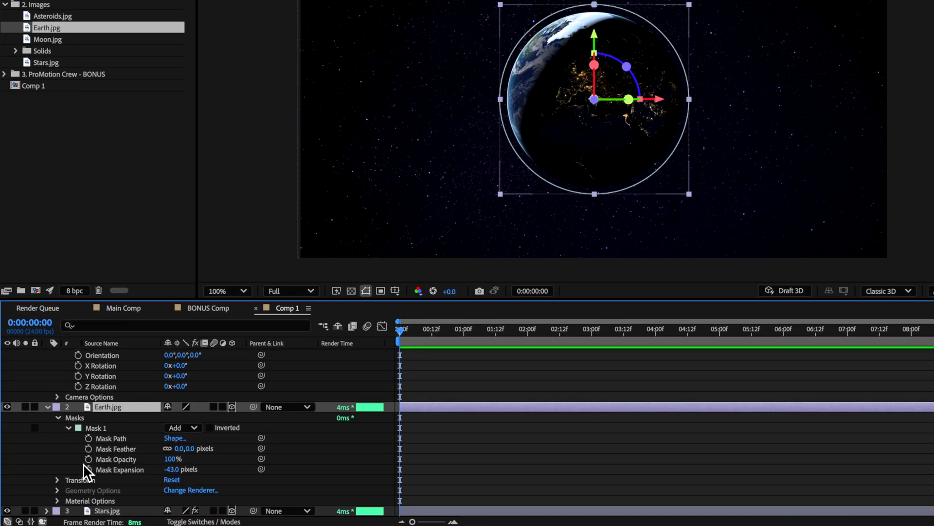
pyautogui.click(57, 480)
pyautogui.scroll(-3, 44, 481)
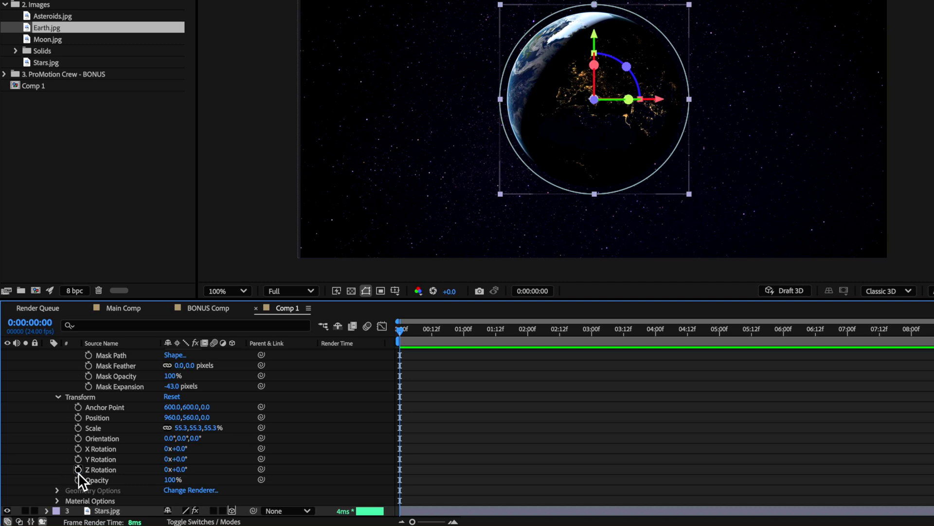
pyautogui.click(77, 469)
pyautogui.moveTo(177, 469); pyautogui.dragTo(181, 470)
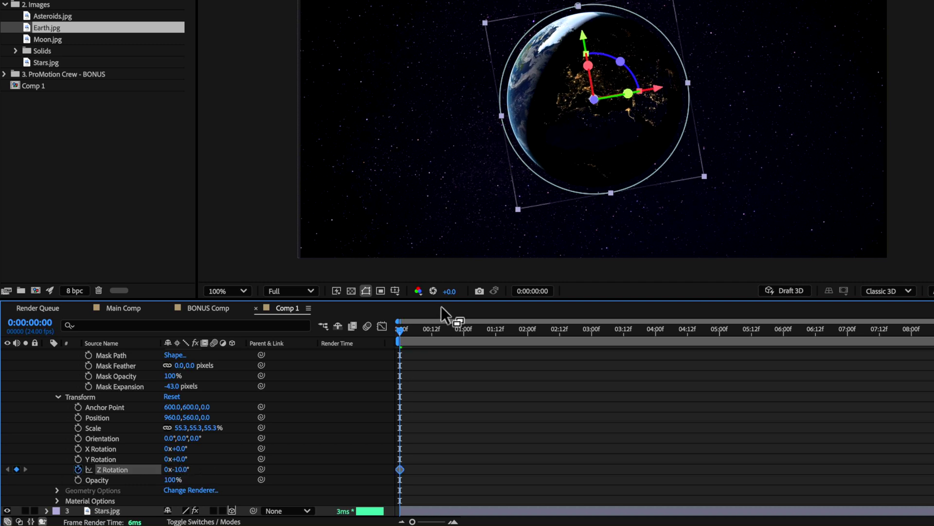
pyautogui.moveTo(413, 331); pyautogui.dragTo(929, 330)
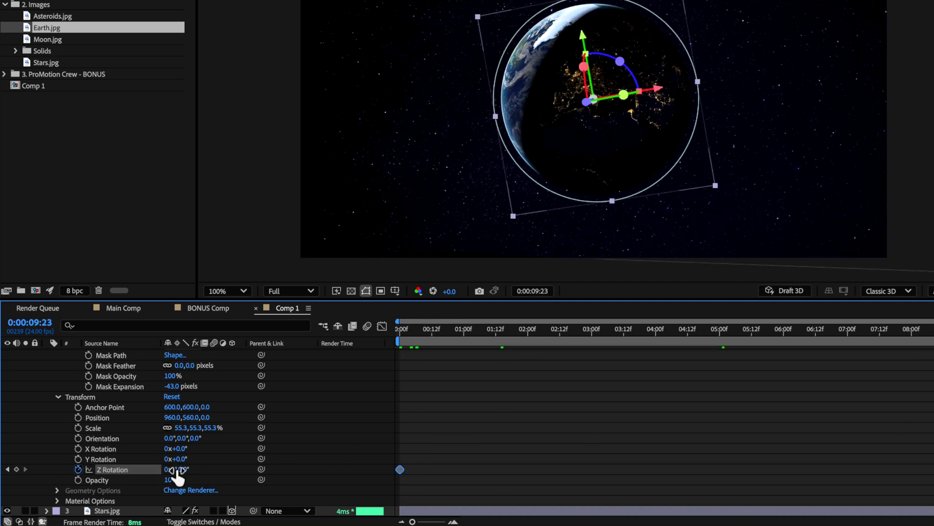
pyautogui.moveTo(182, 469); pyautogui.dragTo(187, 473)
# Step: Preview the spinning Earth and collapse all layer properties
pyautogui.press('space')
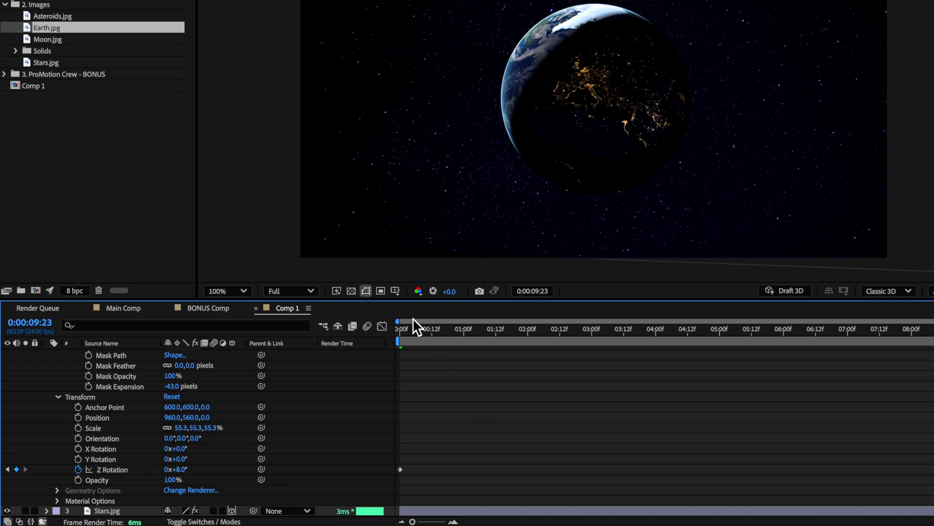
pyautogui.scroll(-4, 75, 411)
pyautogui.hotkey('ctrl', 'a')
pyautogui.press('a')
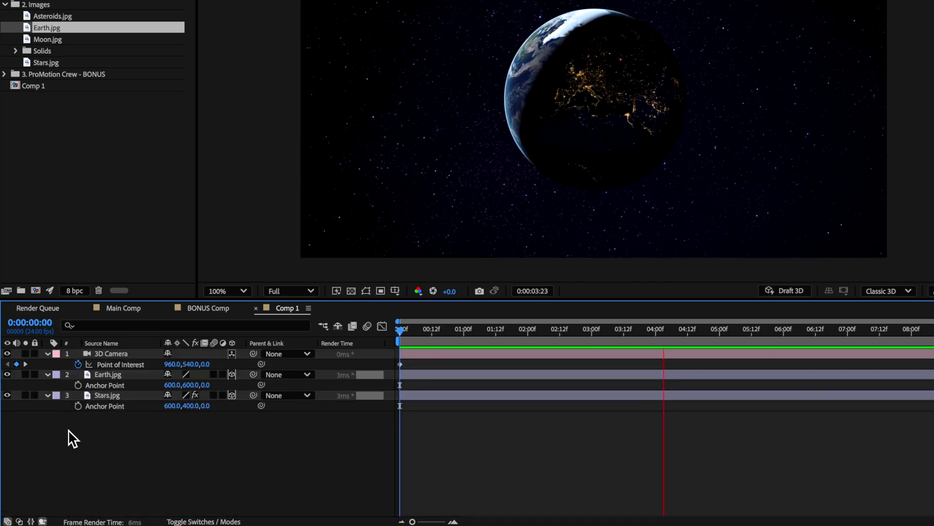
pyautogui.press('a')
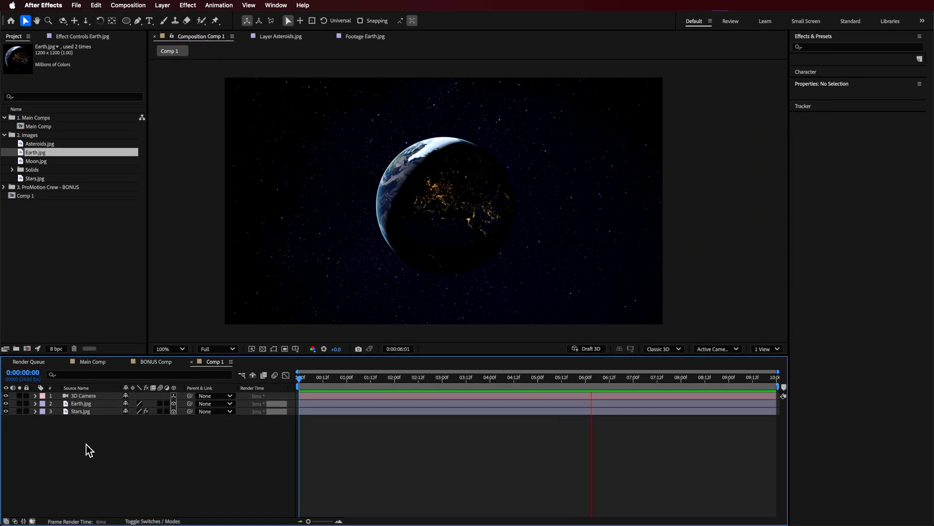
# Step: Scale Moon.jpg down to 5.1% beside Earth and start its Position keyframes
pyautogui.press('space')
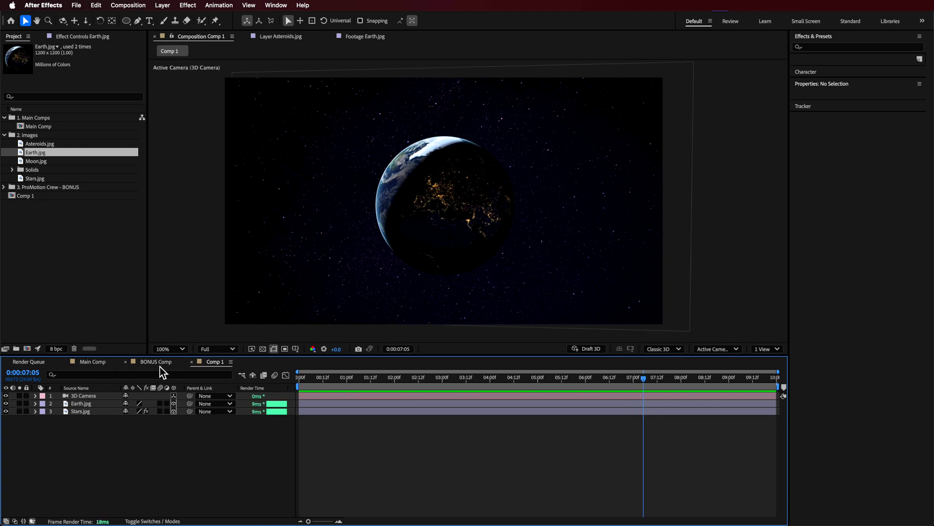
pyautogui.press('p')
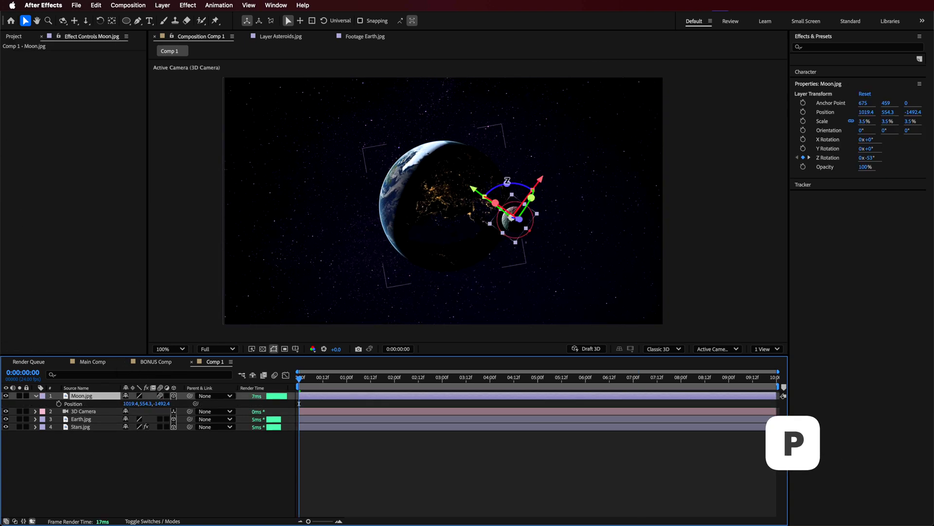
pyautogui.scroll(2, 529, 242)
pyautogui.moveTo(620, 238); pyautogui.dragTo(455, 217)
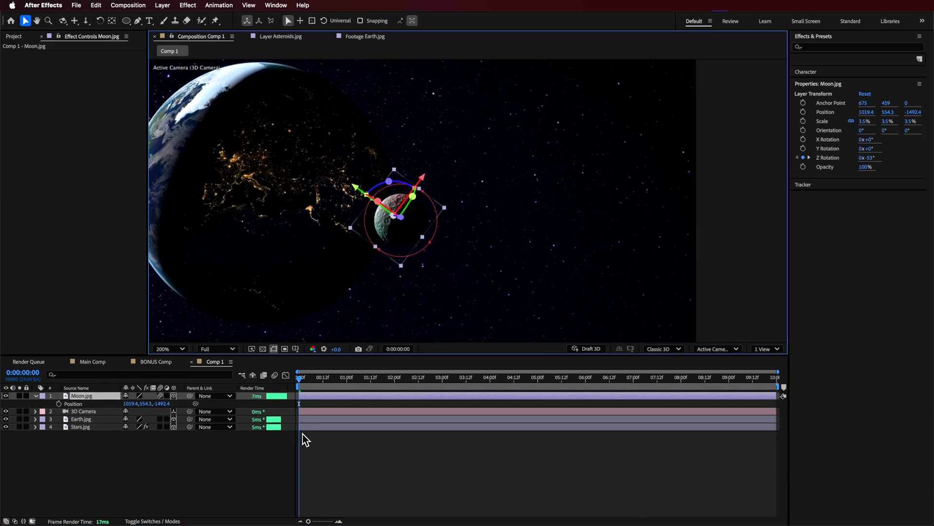
pyautogui.moveTo(351, 228); pyautogui.dragTo(219, 264)
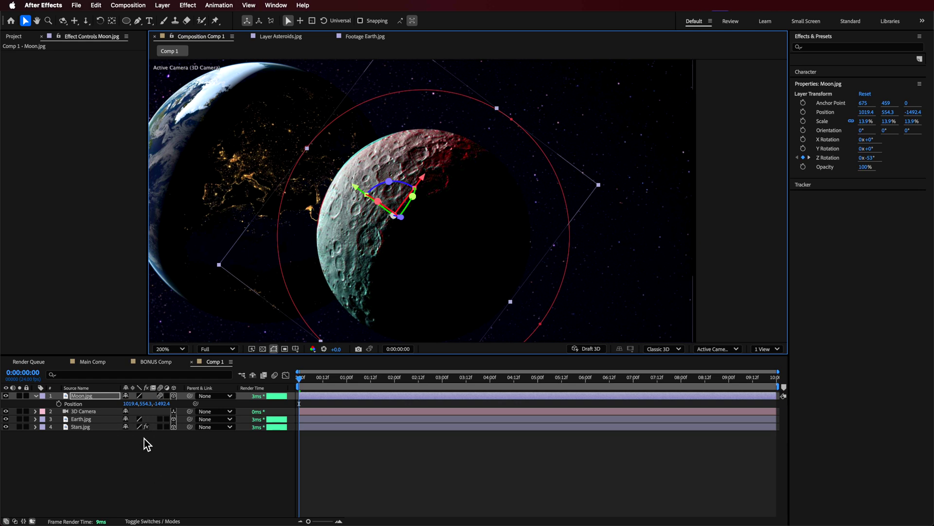
pyautogui.click(148, 522)
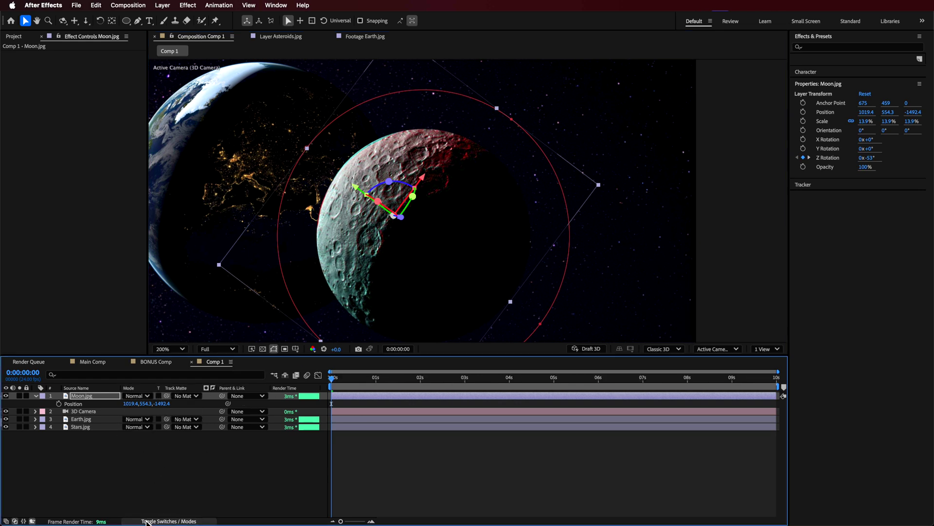
pyautogui.click(157, 521)
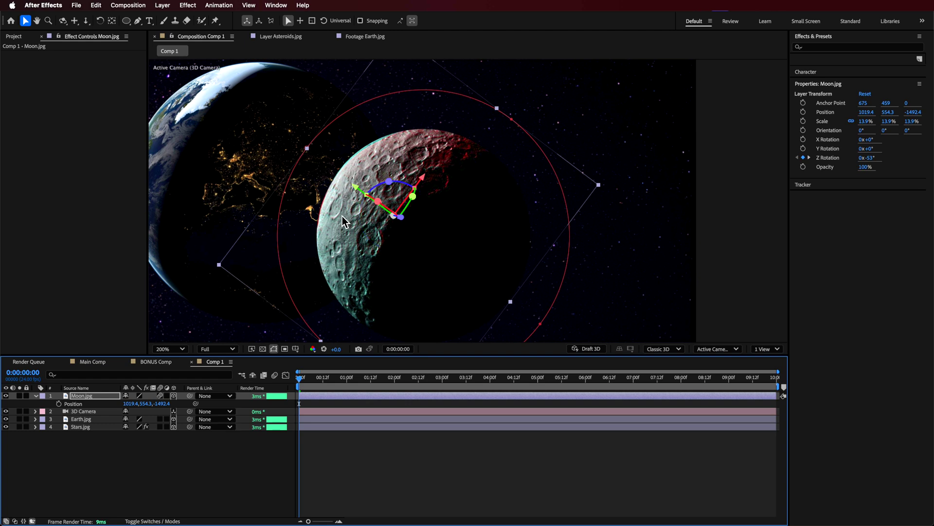
pyautogui.press(',')
pyautogui.moveTo(432, 117); pyautogui.dragTo(438, 180)
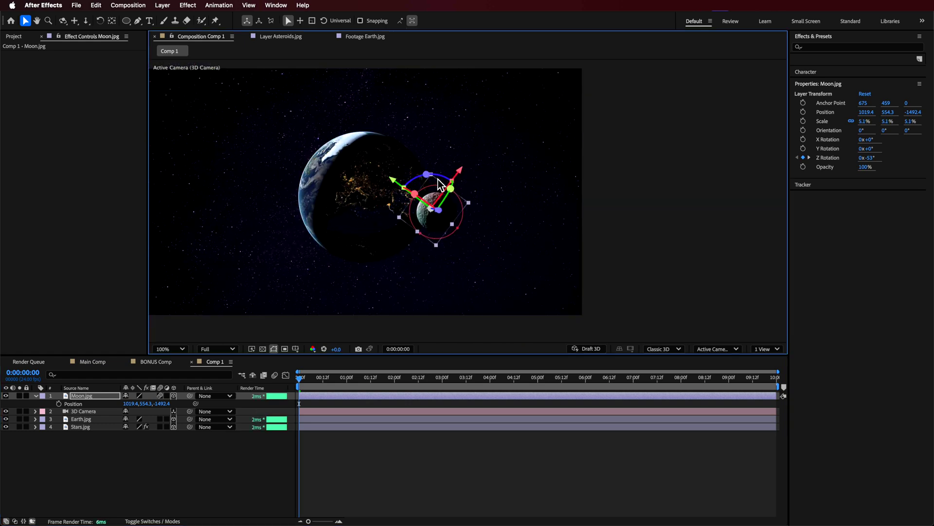
pyautogui.click(59, 403)
# Step: Keyframe the Moon moving from 1019.4, 554.3 to 1177.5, 508.1 by 9:23
pyautogui.moveTo(303, 382); pyautogui.dragTo(853, 392)
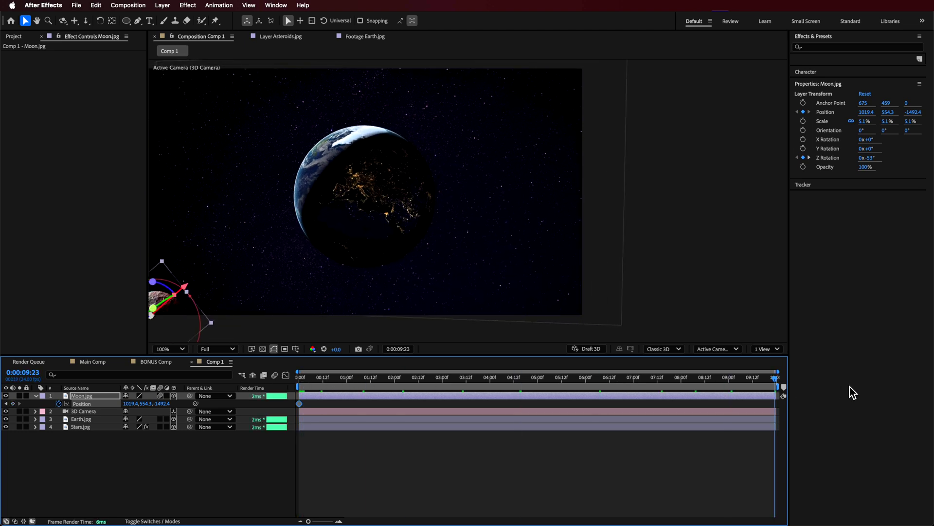
pyautogui.moveTo(185, 281); pyautogui.dragTo(423, 245)
pyautogui.moveTo(744, 382); pyautogui.dragTo(852, 426)
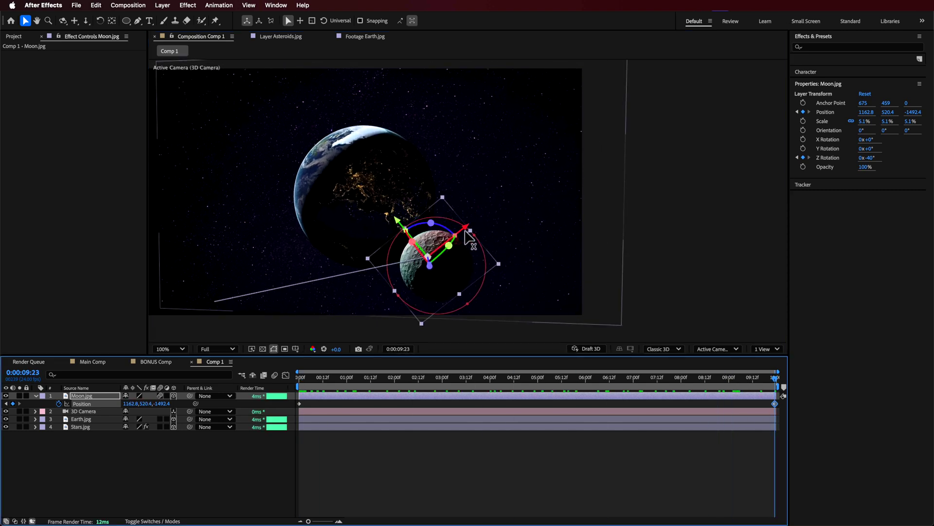
pyautogui.moveTo(468, 237); pyautogui.dragTo(503, 209)
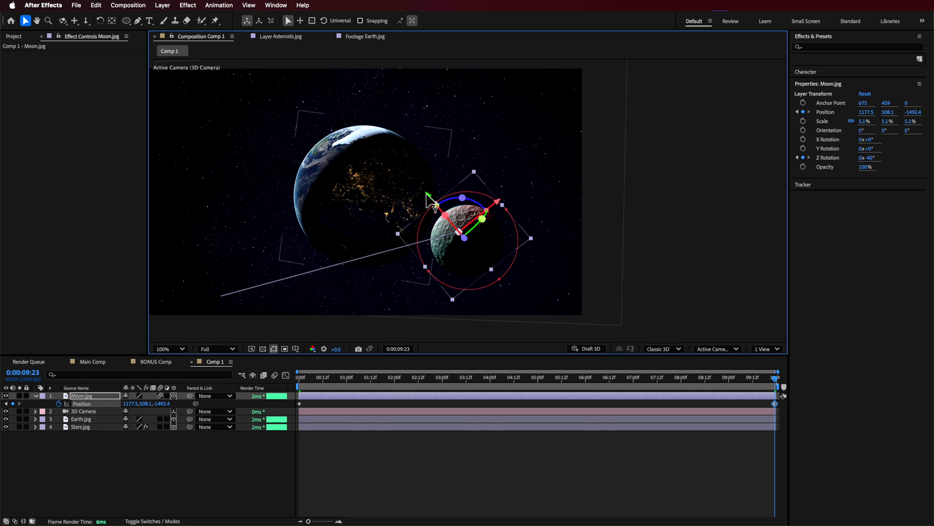
pyautogui.moveTo(427, 199); pyautogui.dragTo(480, 229)
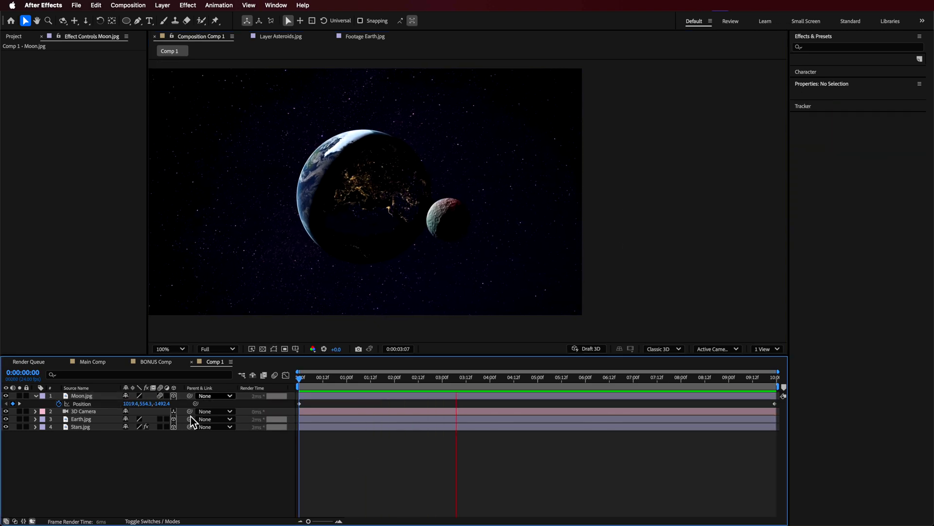
pyautogui.press('space')
# Step: Add a SPACE & TIME text layer and move it slightly right and down over Earth
pyautogui.rightClick(78, 452)
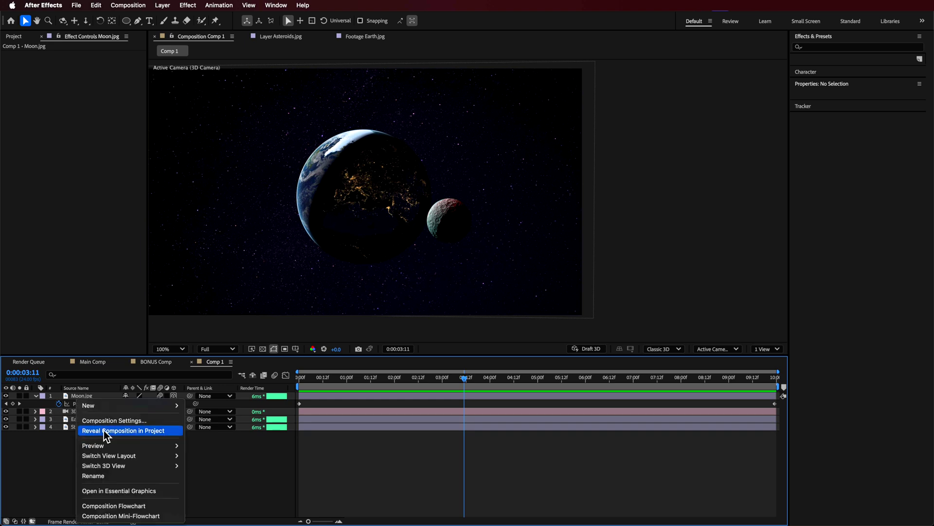
pyautogui.moveTo(112, 406)
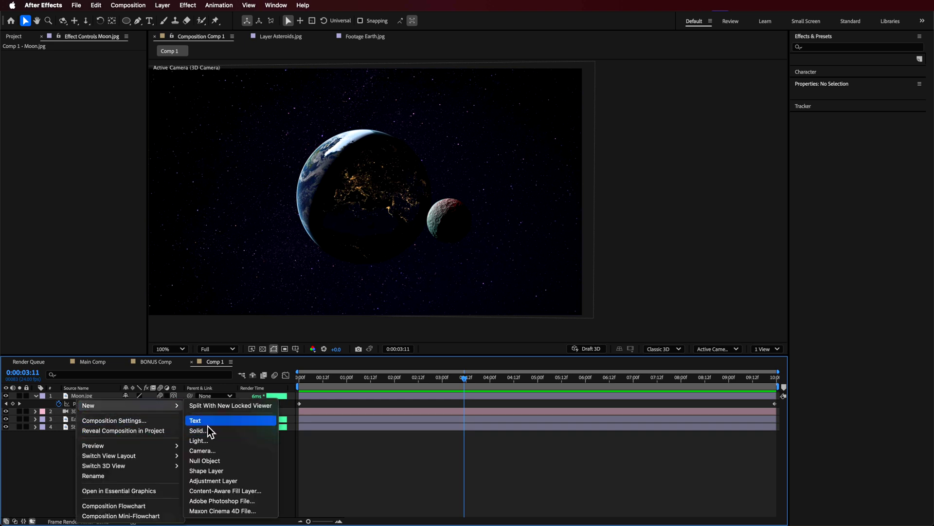
pyautogui.click(206, 421)
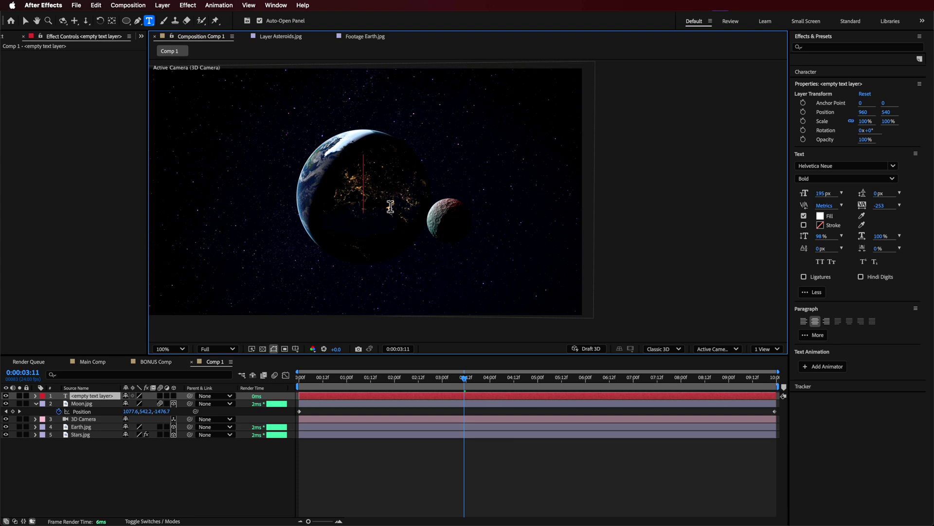
pyautogui.hotkey('ctrl', 'v')
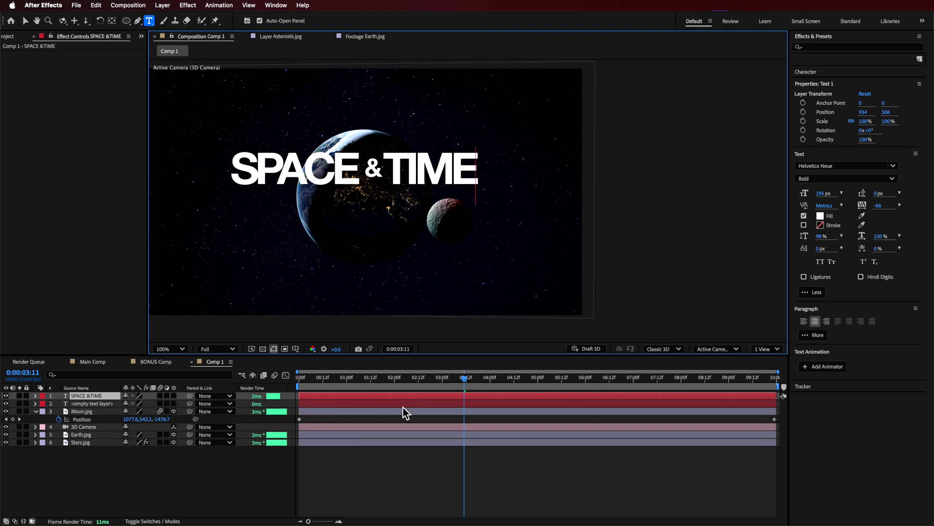
pyautogui.press('v')
pyautogui.moveTo(336, 171); pyautogui.dragTo(346, 197)
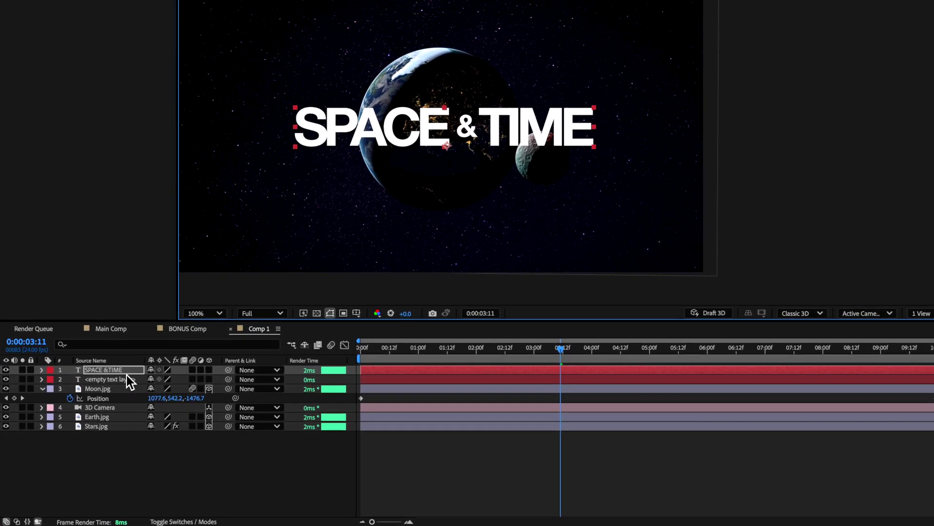
pyautogui.click(110, 396)
# Step: Delete the empty text layer, move SPACE & TIME below 3D Camera, and copy Earth's Position
pyautogui.press('Delete')
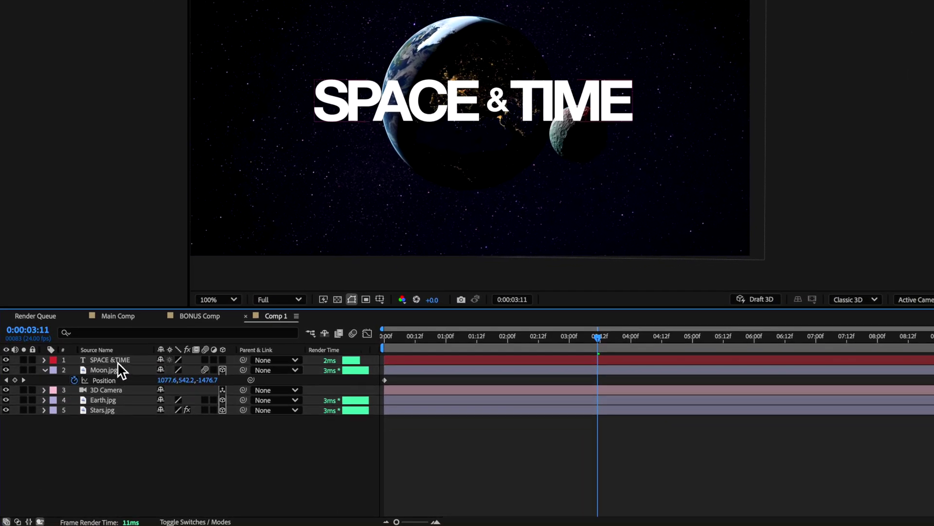
pyautogui.moveTo(117, 360); pyautogui.dragTo(113, 403)
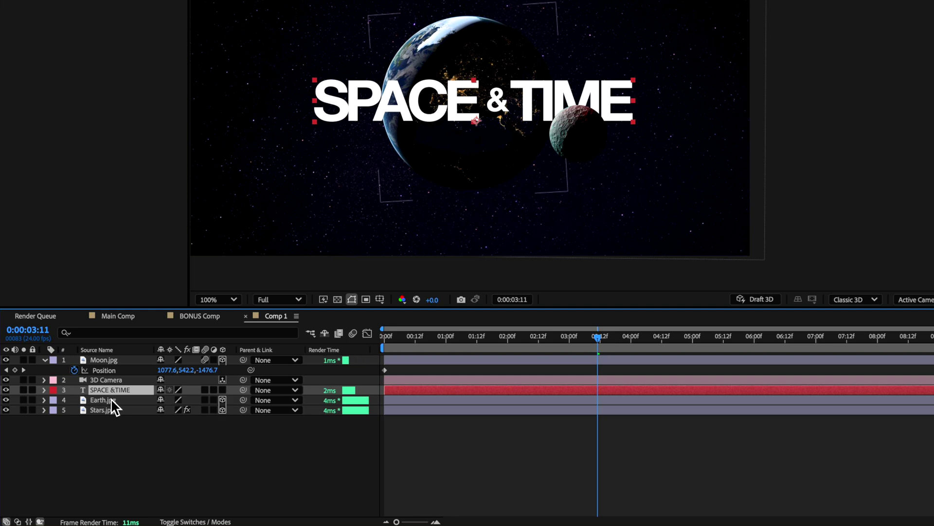
pyautogui.click(104, 399)
pyautogui.press('p')
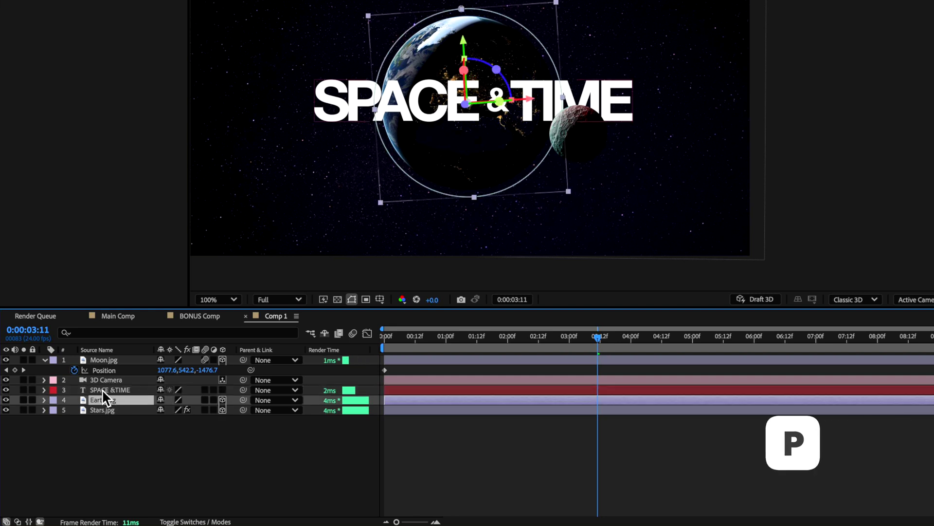
pyautogui.click(94, 410)
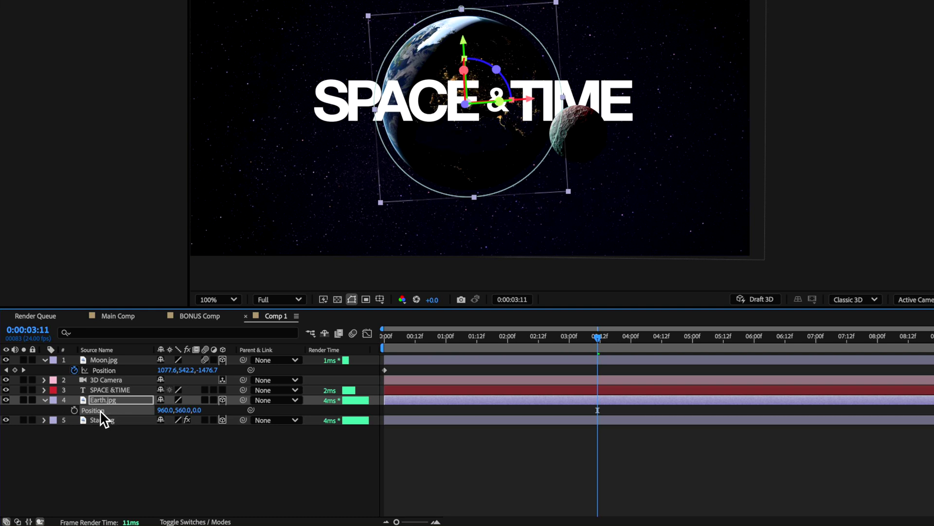
pyautogui.hotkey('ctrl', 'c')
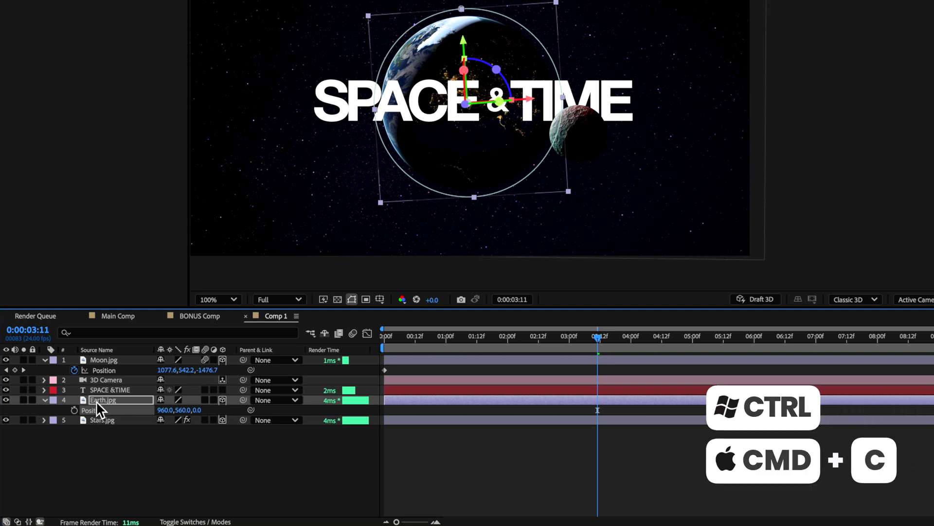
# Step: Make SPACE & TIME a 3D layer, paste Earth's Position, then adjust to 960, 600, -255
pyautogui.click(103, 390)
pyautogui.press('p')
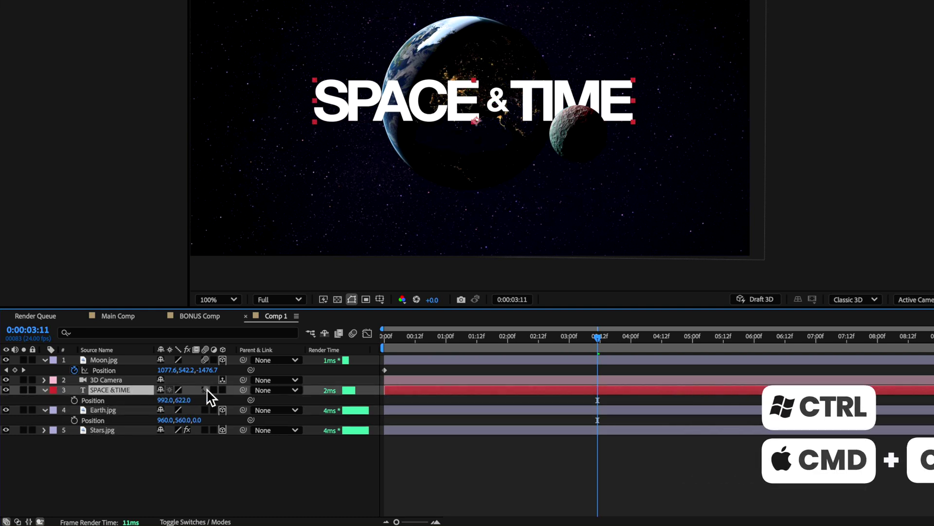
pyautogui.click(223, 389)
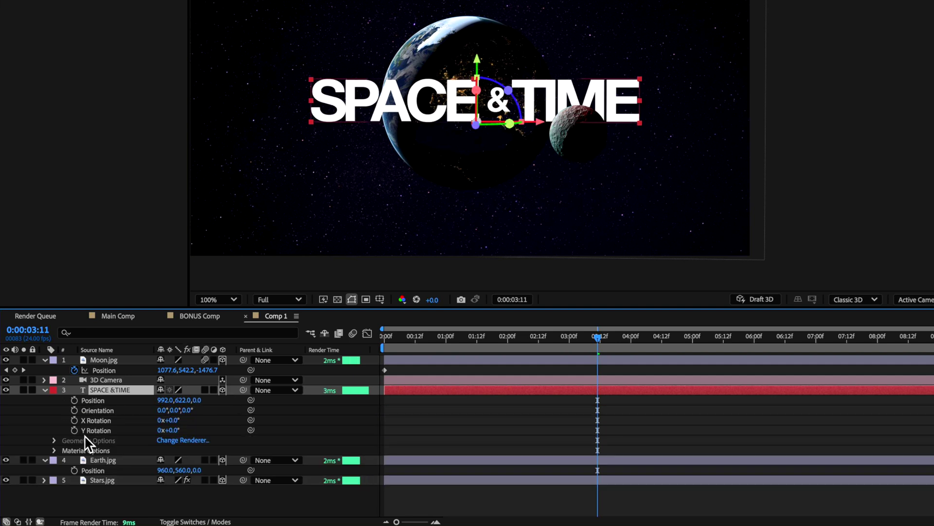
pyautogui.click(92, 402)
pyautogui.hotkey('ctrl', 'v')
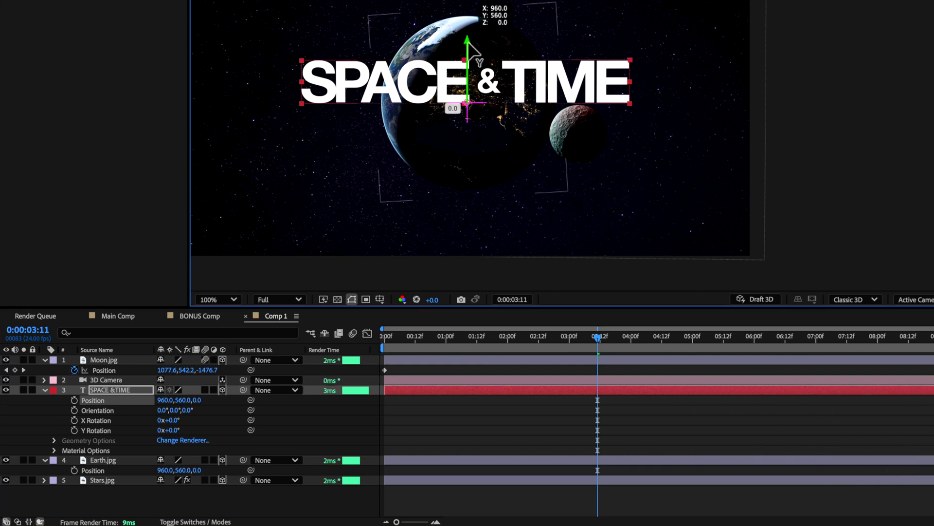
pyautogui.moveTo(468, 42); pyautogui.dragTo(468, 57)
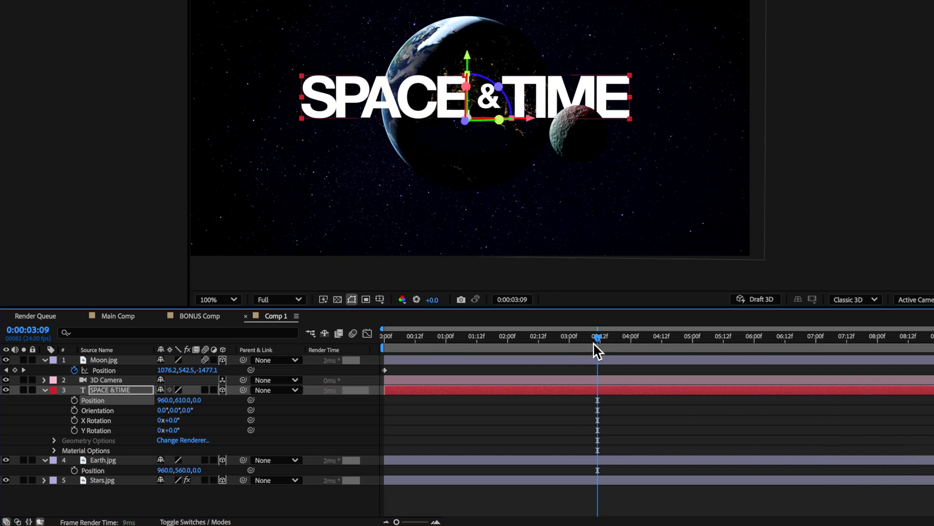
pyautogui.press('Home')
pyautogui.moveTo(465, 121); pyautogui.dragTo(482, 136)
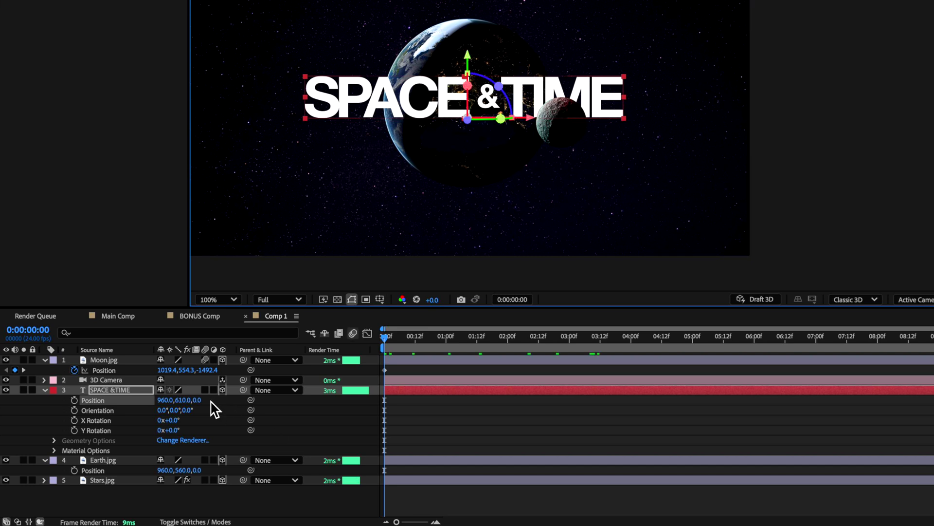
pyautogui.moveTo(203, 400); pyautogui.dragTo(131, 402)
pyautogui.moveTo(285, 112); pyautogui.dragTo(467, 57)
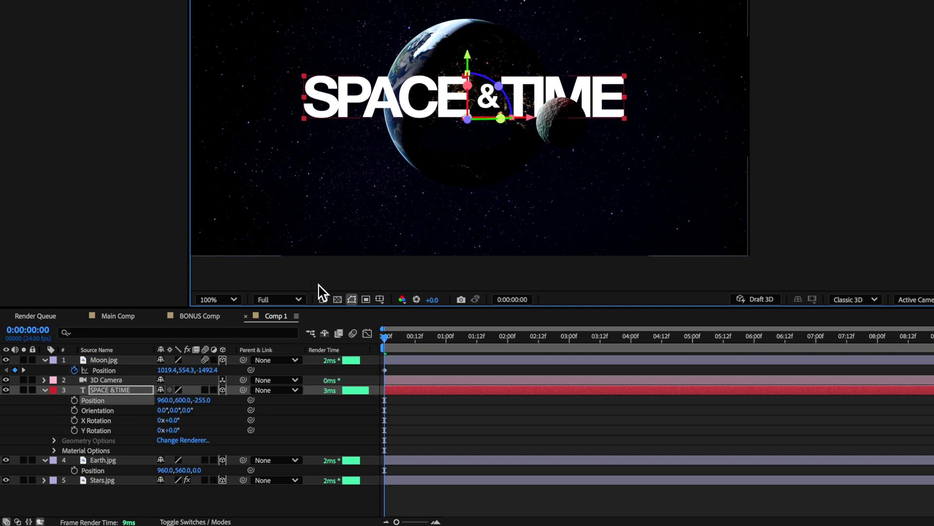
# Step: Try Soft Light and Overlay on the SPACE & TIME title, settling on Difference blending
pyautogui.click(124, 402)
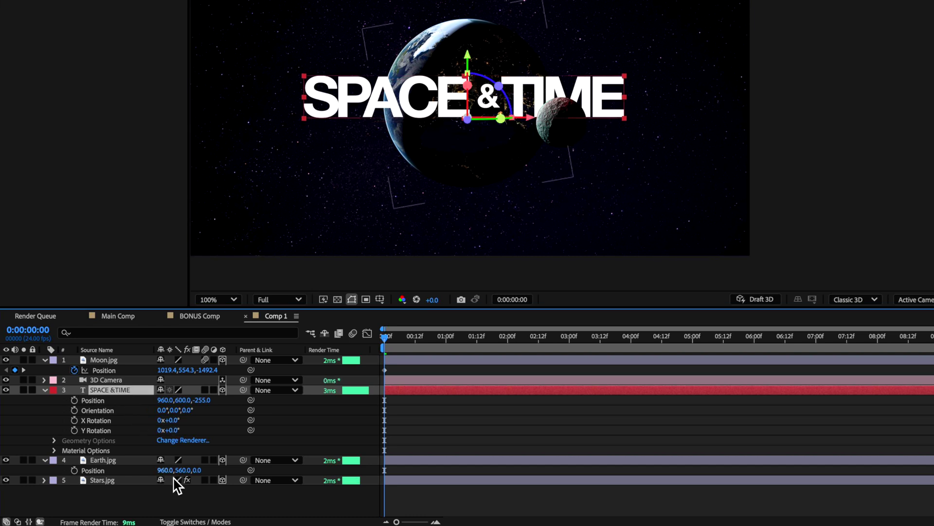
pyautogui.click(194, 521)
pyautogui.click(184, 390)
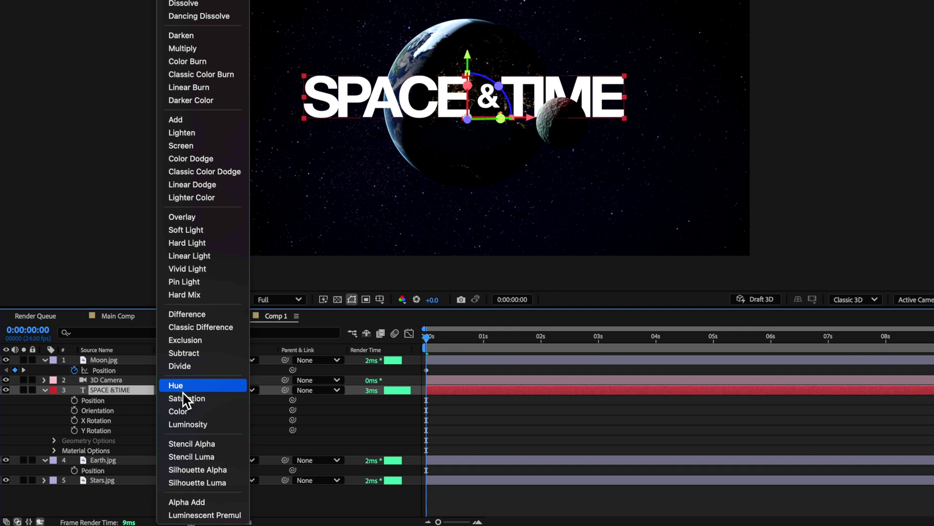
pyautogui.click(200, 231)
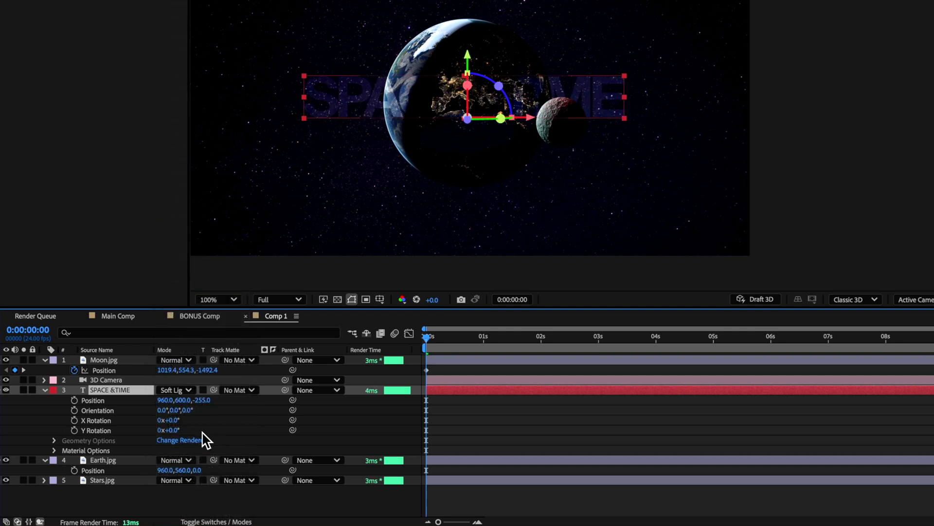
pyautogui.click(180, 390)
pyautogui.click(182, 217)
pyautogui.click(171, 388)
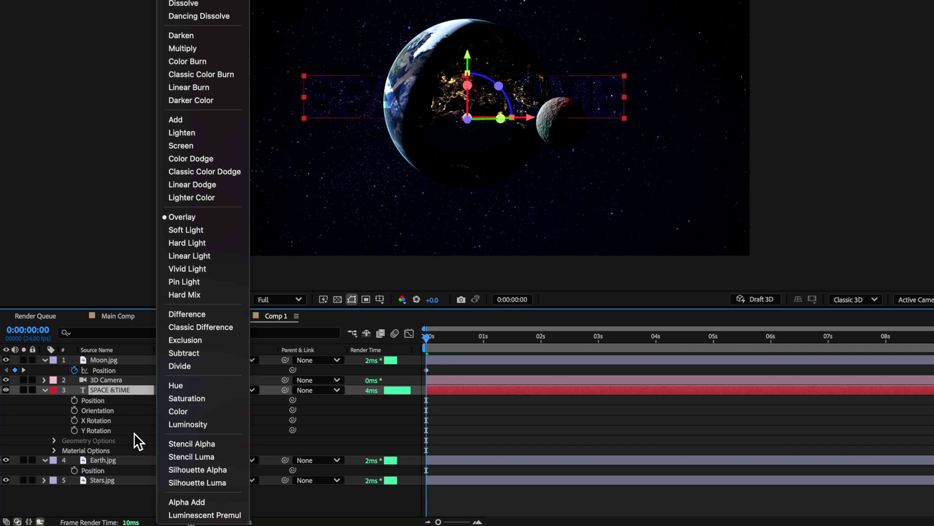
pyautogui.click(217, 314)
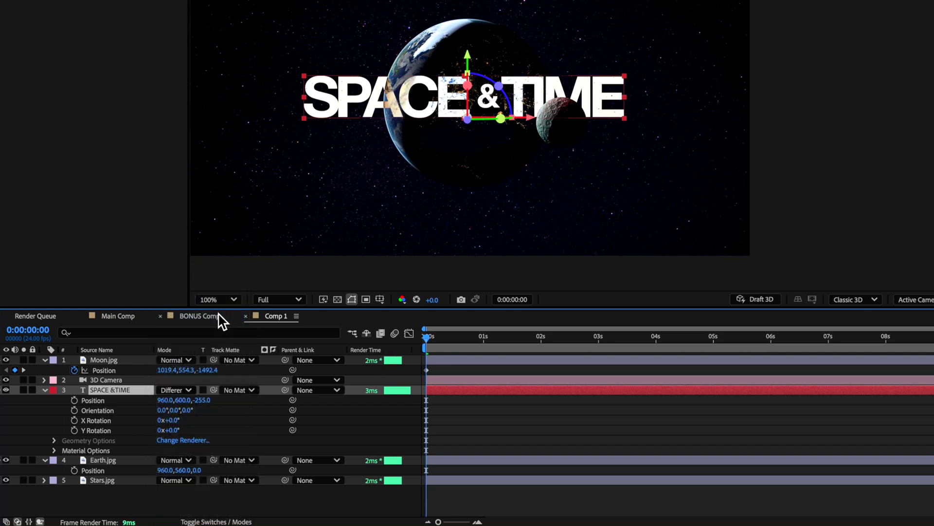
pyautogui.click(539, 421)
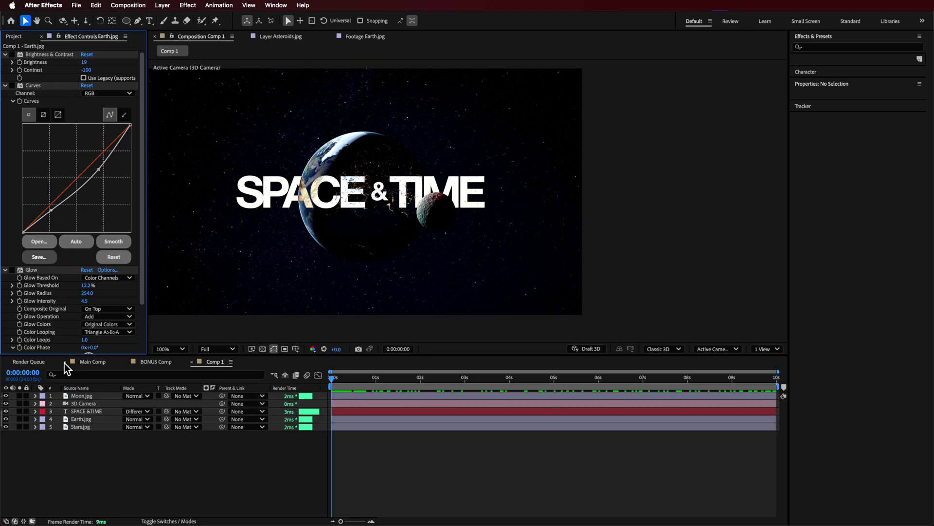
# Step: Select Earth.jpg and magnify the viewer to 200% to inspect the planet
pyautogui.click(81, 419)
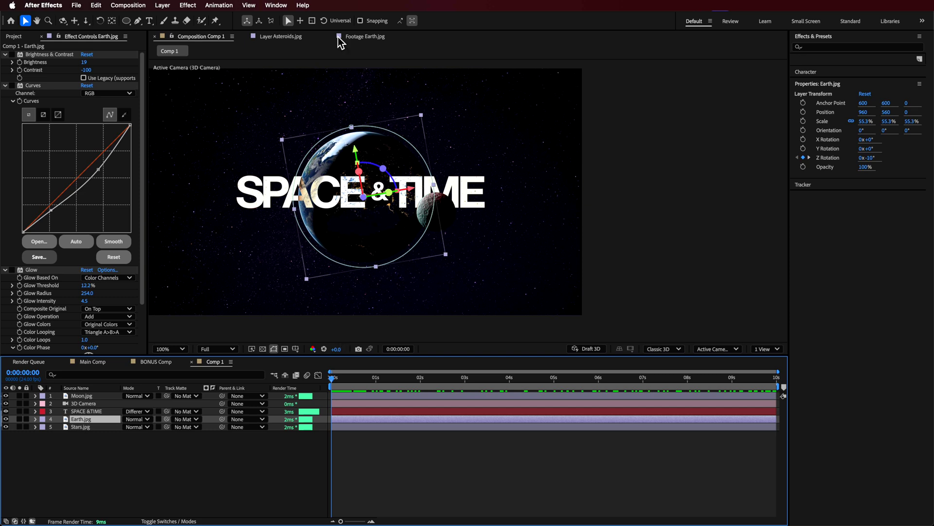
pyautogui.click(304, 6)
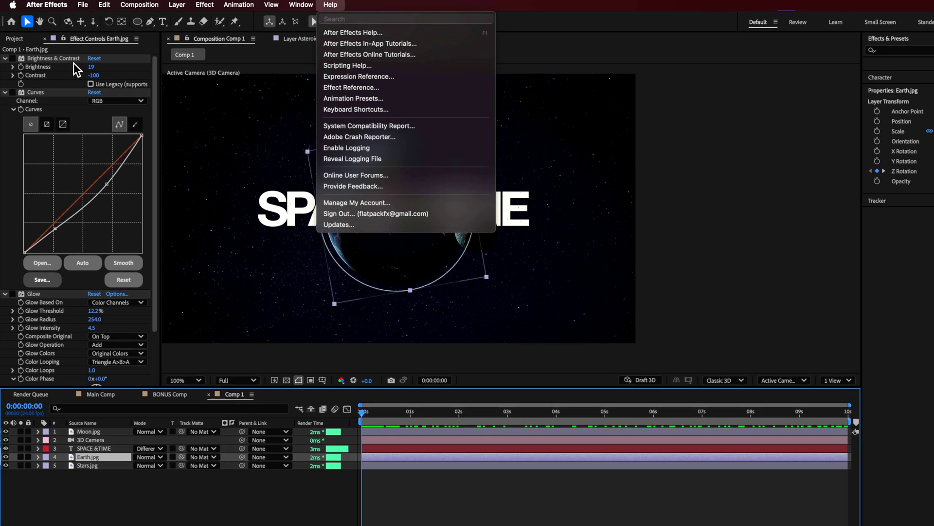
pyautogui.click(12, 54)
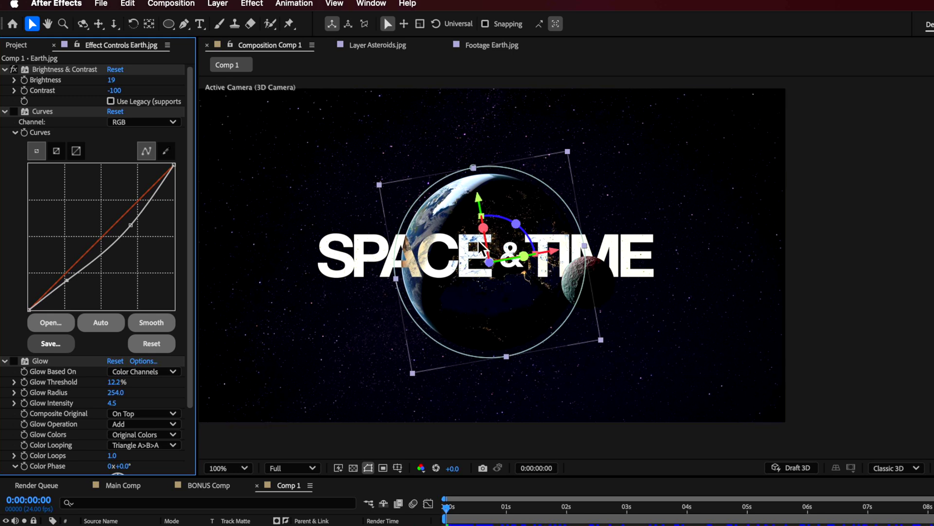
pyautogui.press('h')
pyautogui.scroll(2, 479, 246)
pyautogui.moveTo(452, 239); pyautogui.dragTo(642, 277)
pyautogui.press('v')
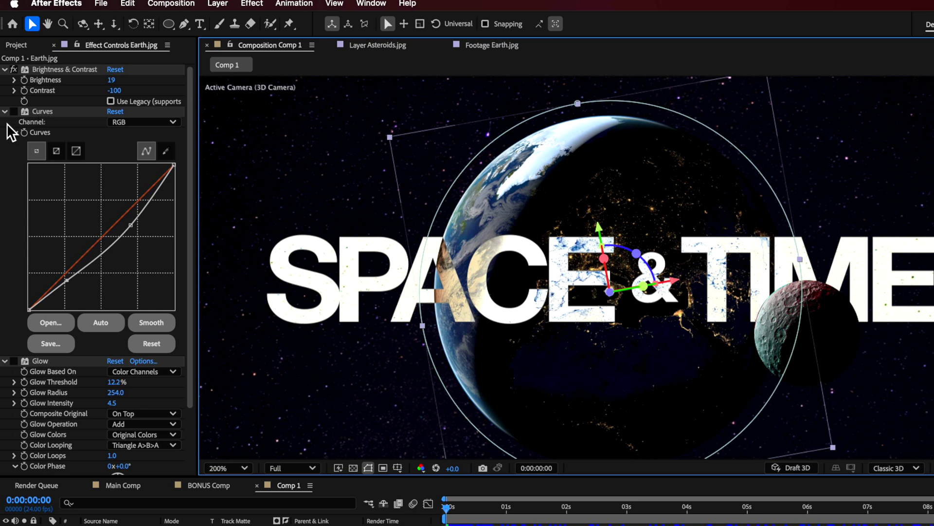
# Step: Switch on Earth's Glow (12.2% threshold, 254 radius, 4.5 intensity) and return the viewer to 100%
pyautogui.click(21, 124)
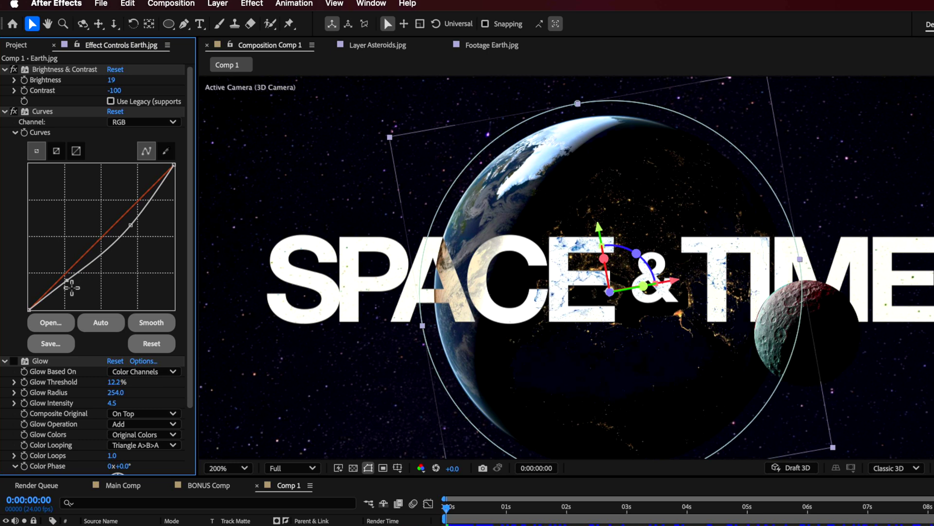
pyautogui.click(13, 361)
pyautogui.scroll(-3, 20, 366)
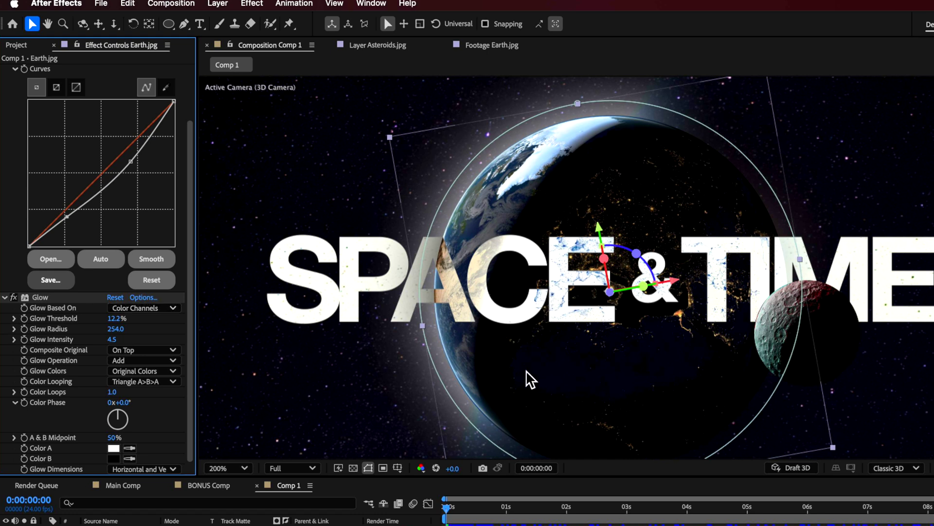
pyautogui.press(',')
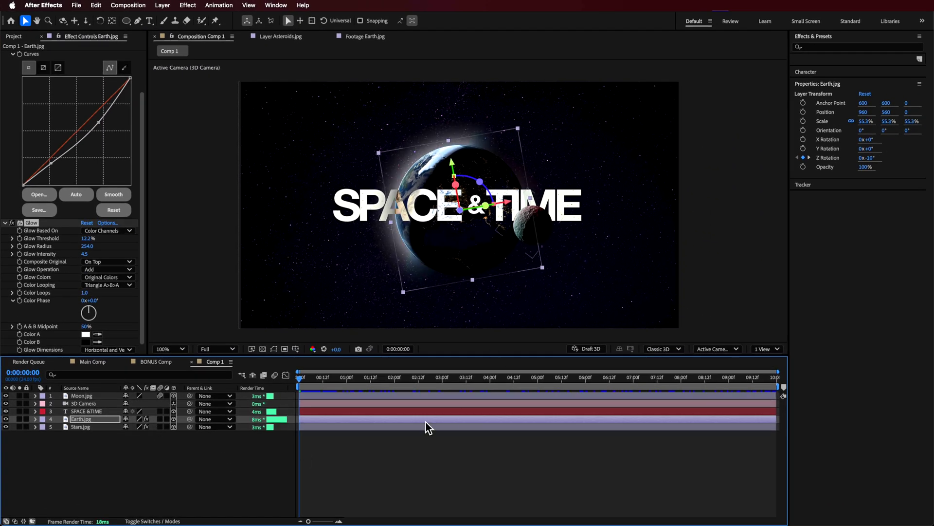
pyautogui.click(413, 448)
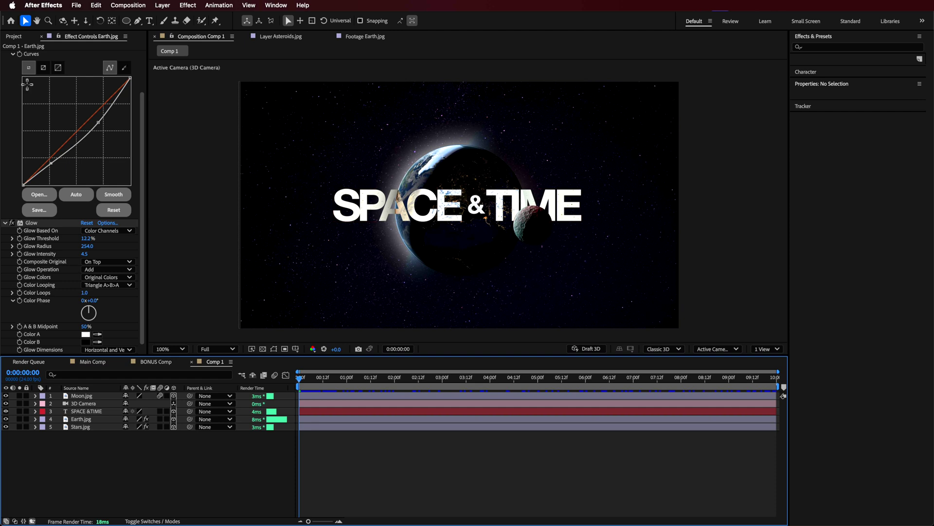
# Step: Copy Earth.jpg's effects onto Moon.jpg and move the moon below SPACE & TIME
pyautogui.scroll(2, 73, 146)
pyautogui.scroll(-2, 73, 195)
pyautogui.click(30, 223)
pyautogui.hotkey('ctrl', 'c')
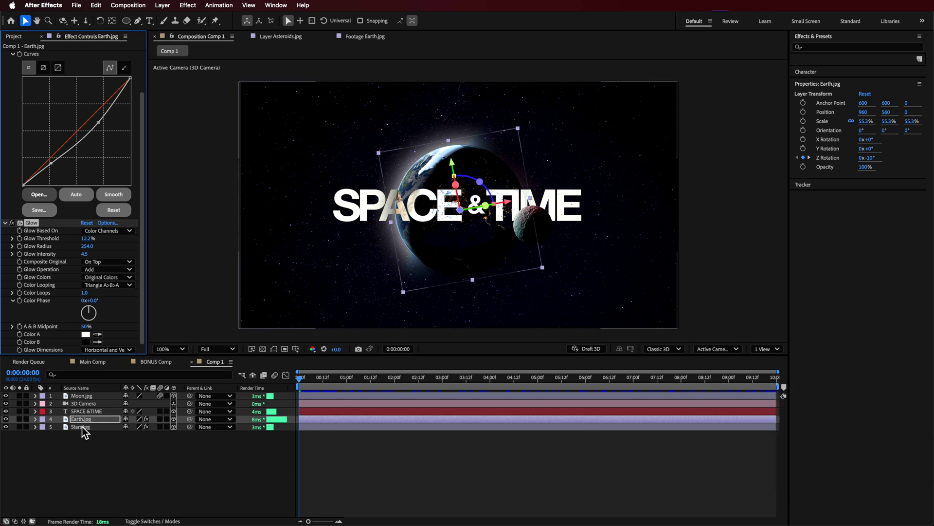
pyautogui.click(81, 396)
pyautogui.moveTo(81, 406); pyautogui.dragTo(81, 415)
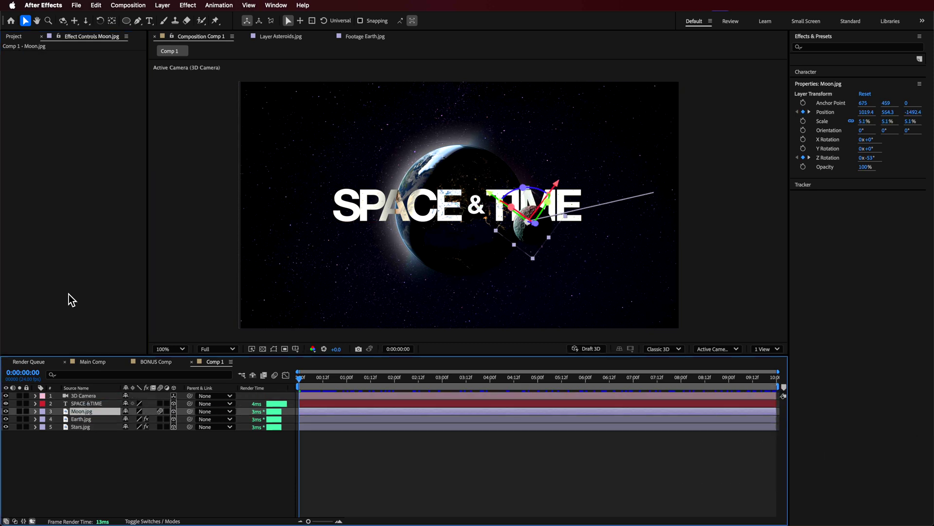
pyautogui.hotkey('ctrl', 'v')
pyautogui.click(64, 216)
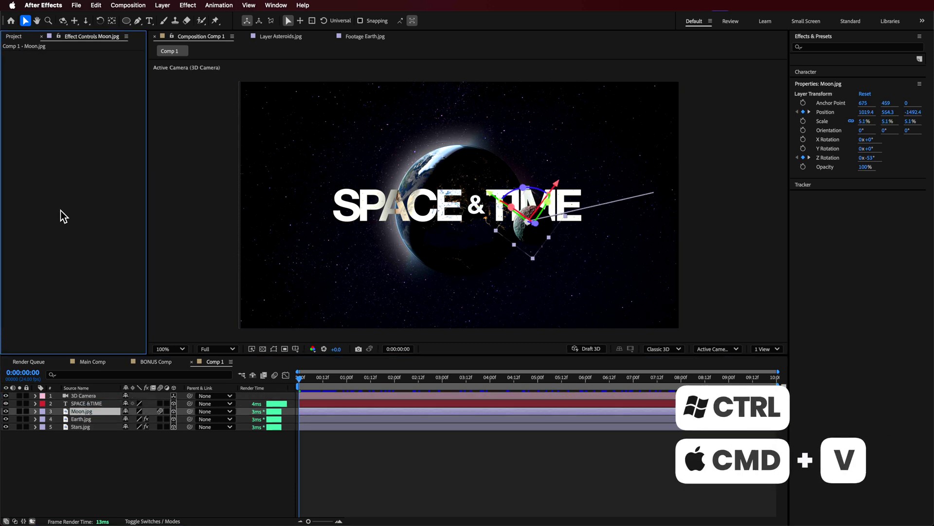
pyautogui.click(370, 504)
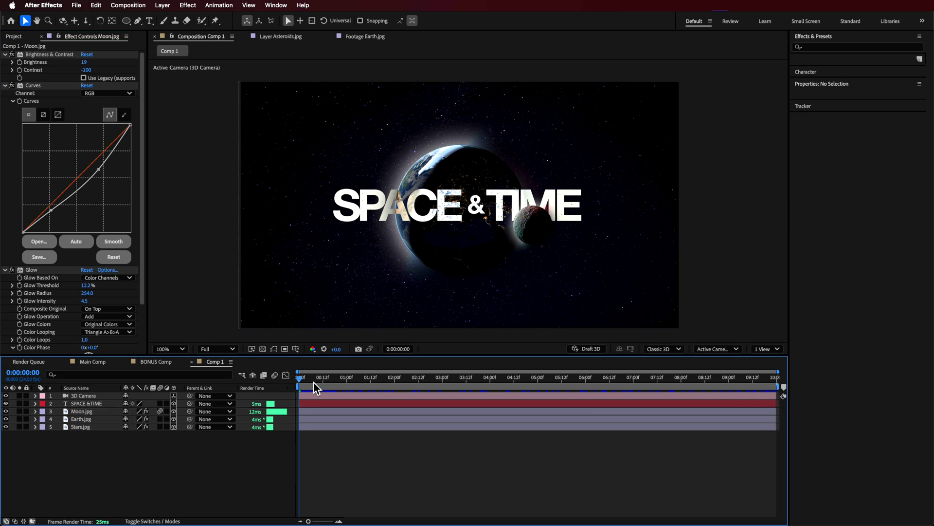
# Step: Preview the scene from about one second in, then return to the comp start
pyautogui.moveTo(314, 382); pyautogui.dragTo(253, 377)
pyautogui.press('space')
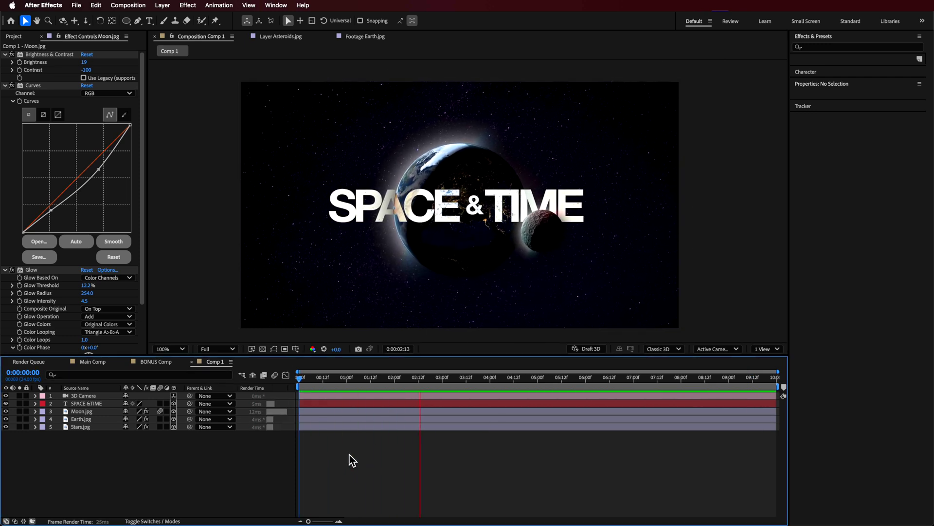
pyautogui.press('space')
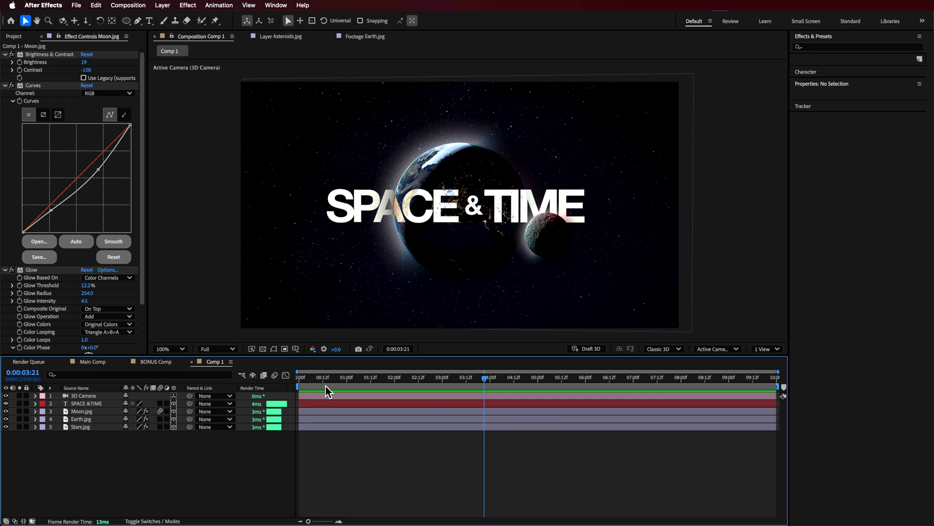
pyautogui.press('Home')
# Step: Apply Random Fade In to SPACE &TIME and drag its second Start keyframe later to lengthen the reveal
pyautogui.click(98, 403)
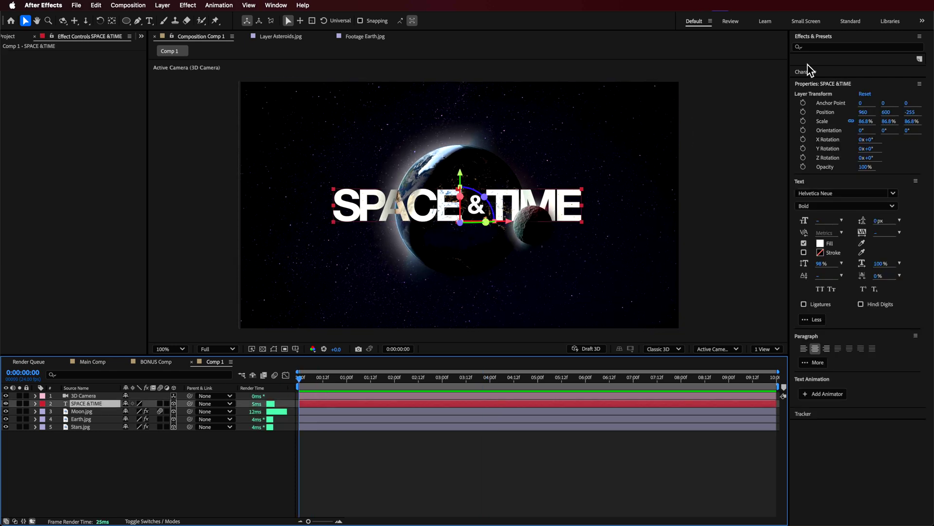
pyautogui.click(808, 40)
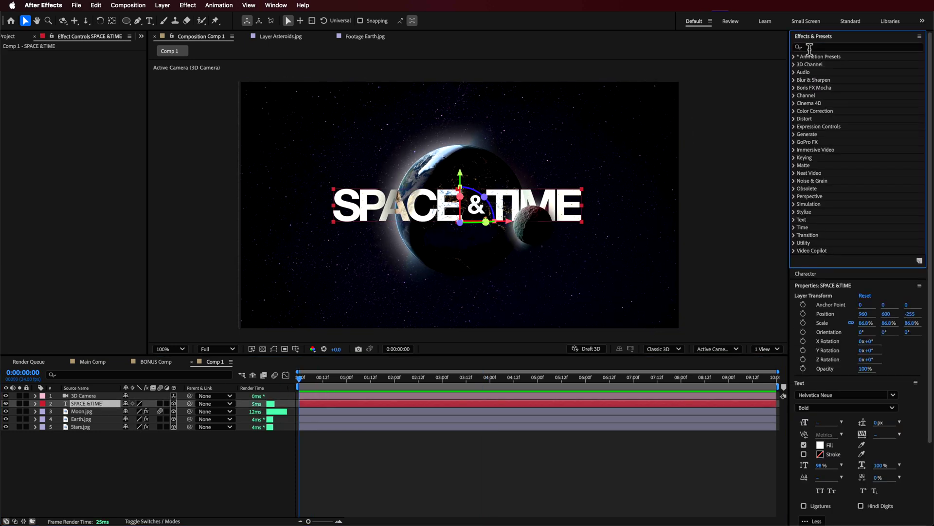
pyautogui.click(794, 57)
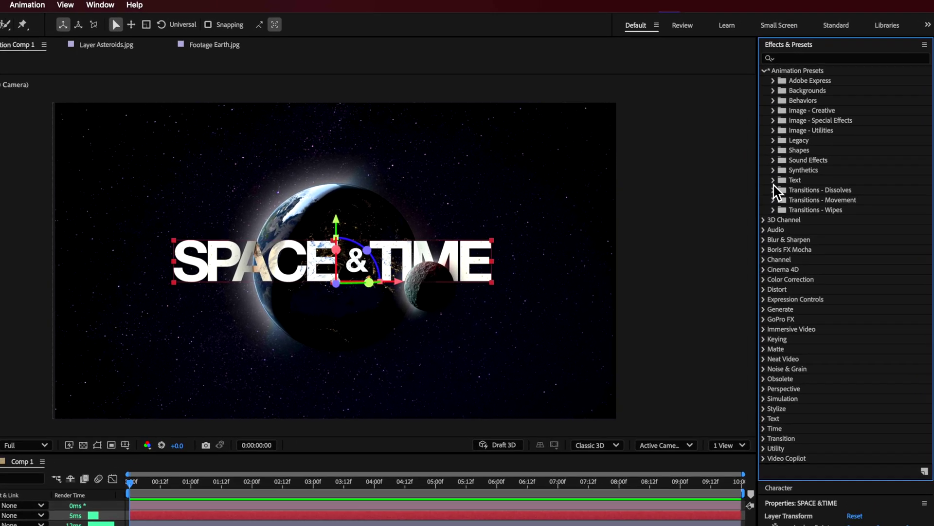
pyautogui.click(801, 142)
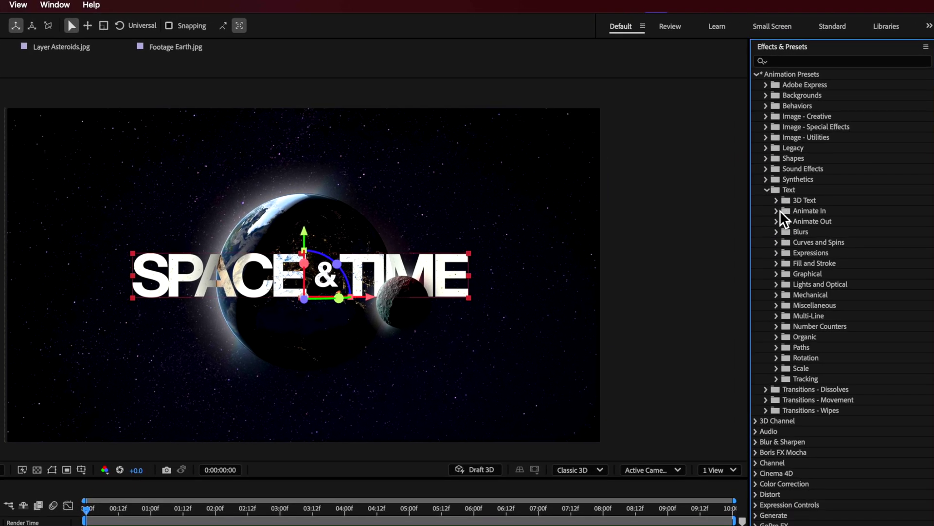
pyautogui.click(781, 210)
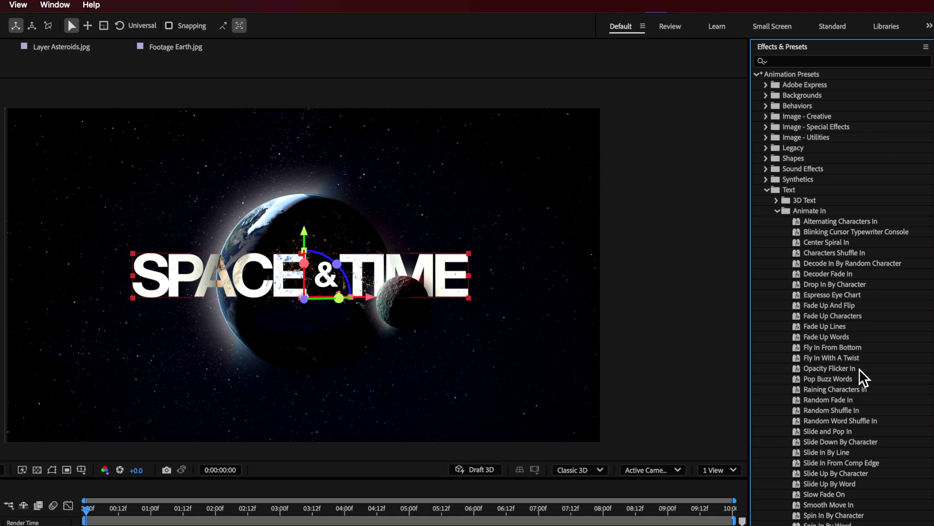
pyautogui.doubleClick(869, 398)
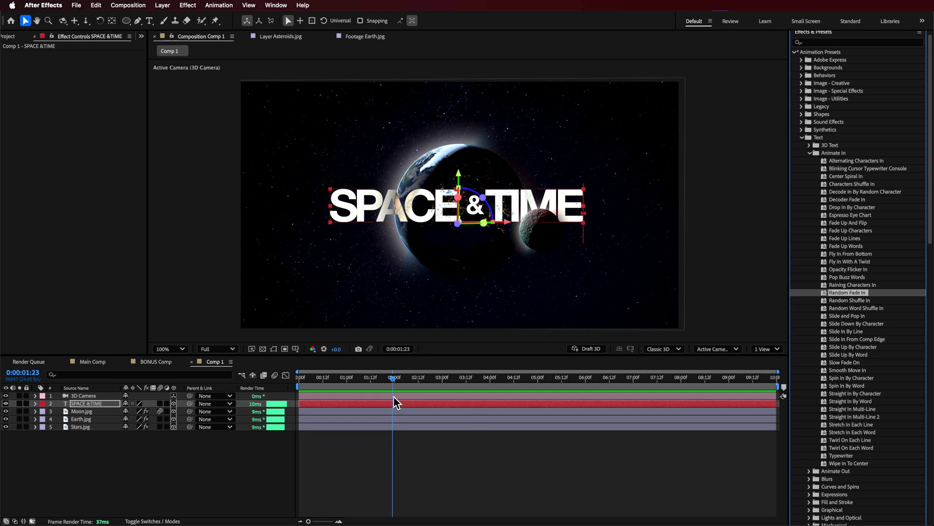
pyautogui.press('u')
pyautogui.moveTo(370, 419); pyautogui.dragTo(298, 429)
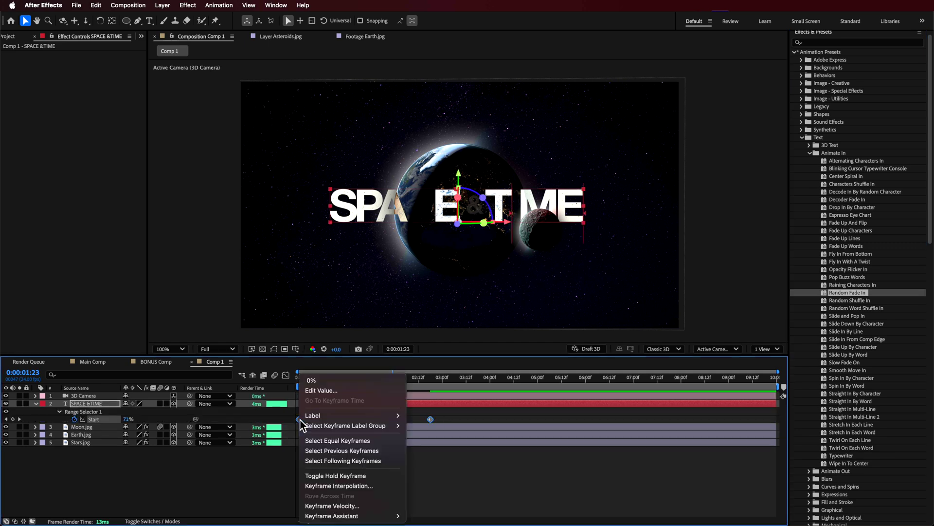
# Step: Apply Easy Ease to both title Start keyframes and preview the letter reveal from the start
pyautogui.moveTo(351, 515)
pyautogui.click(442, 413)
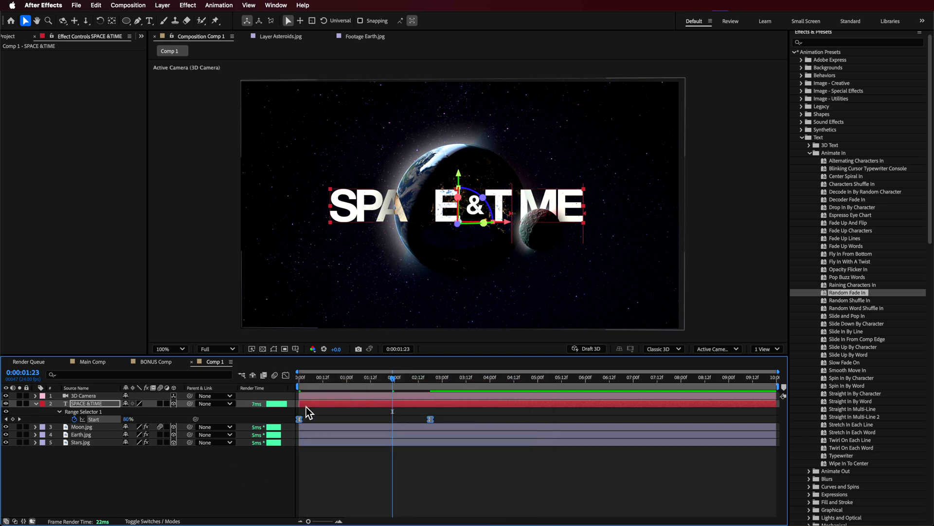
pyautogui.click(295, 378)
pyautogui.press('space')
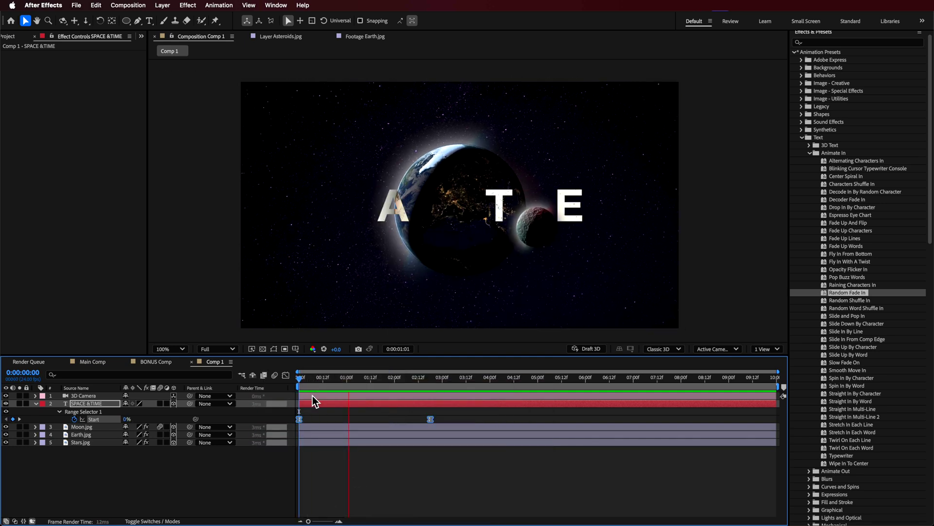
pyautogui.click(418, 468)
pyautogui.press('space')
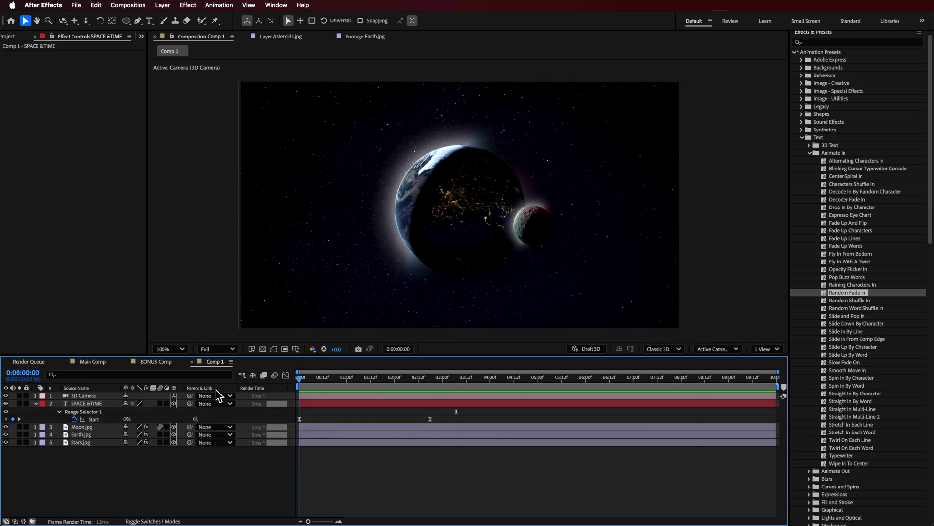
pyautogui.press('space')
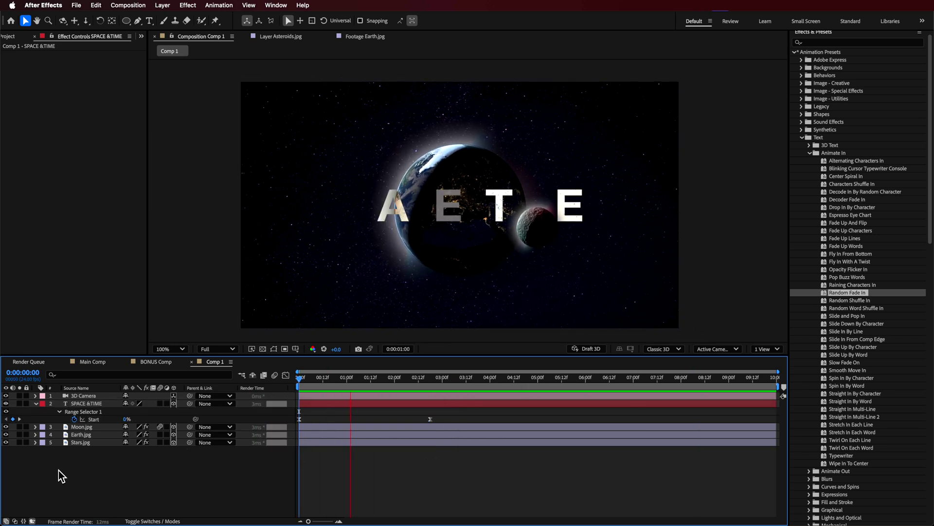
# Step: Create a new adjustment layer and rename it Effects
pyautogui.rightClick(69, 469)
pyautogui.moveTo(98, 410)
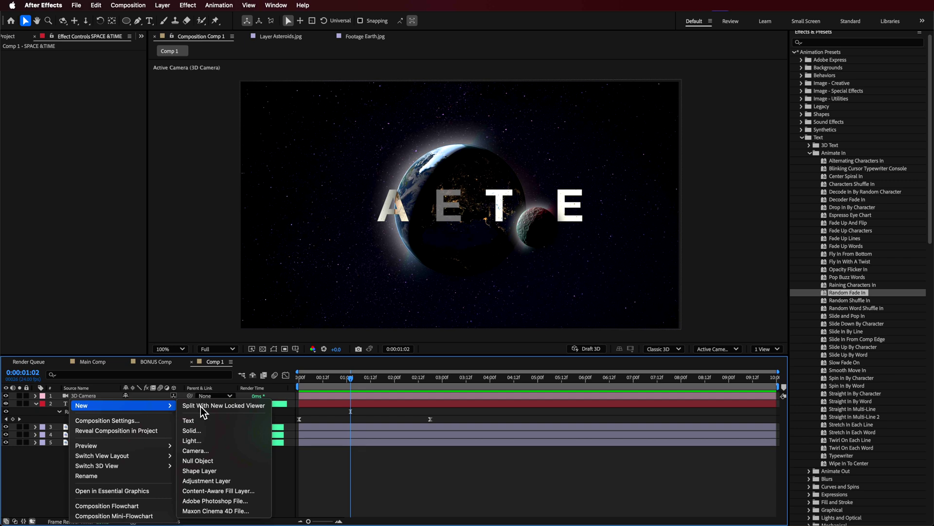
pyautogui.click(201, 486)
pyautogui.rightClick(83, 397)
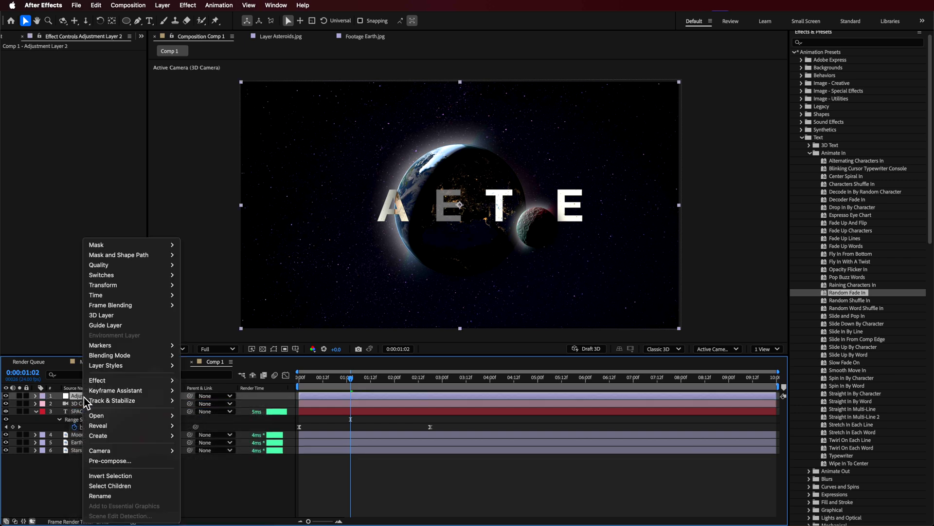
pyautogui.click(99, 495)
pyautogui.write('Effects')
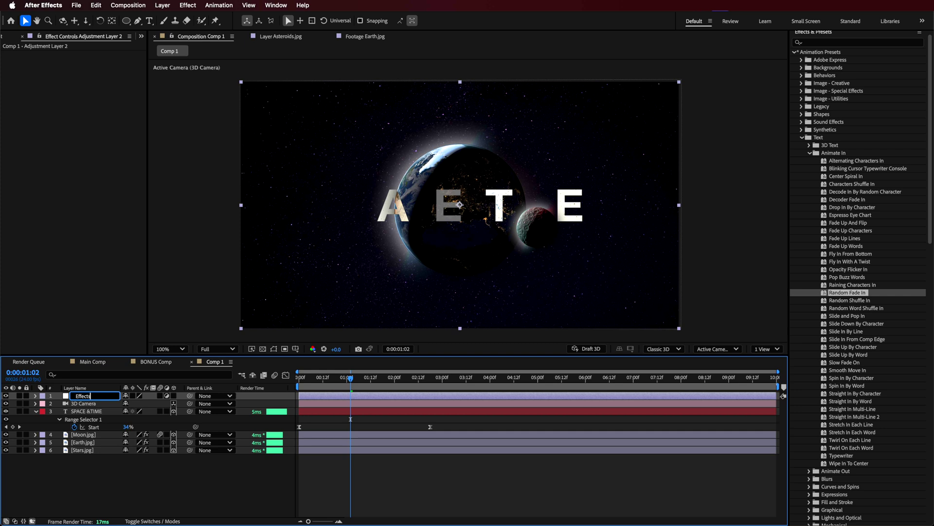
pyautogui.press('Return')
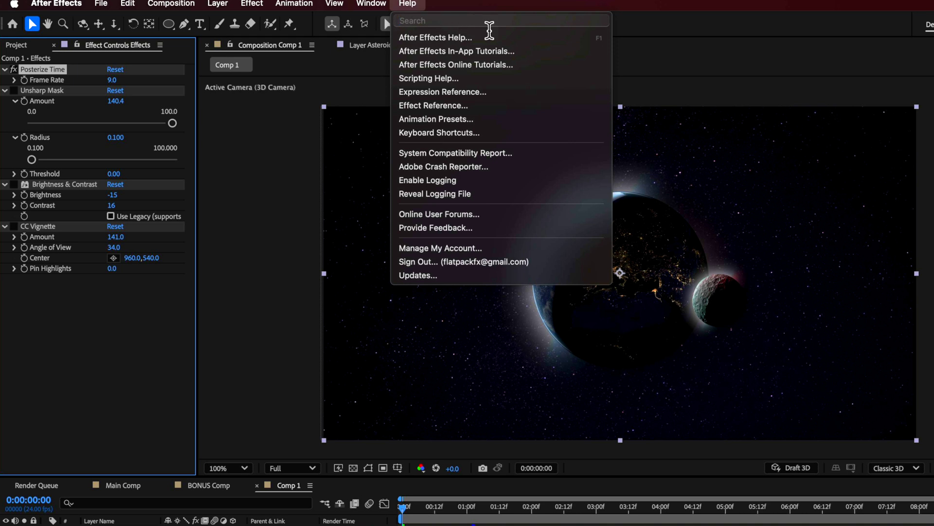
# Step: Preview the title animation, then return to the comp's first frame
pyautogui.press('Escape')
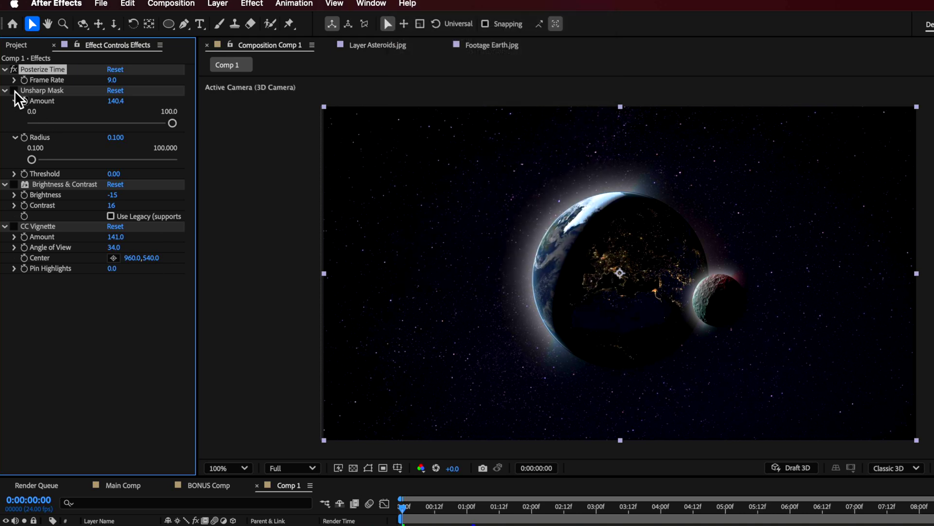
pyautogui.press('space')
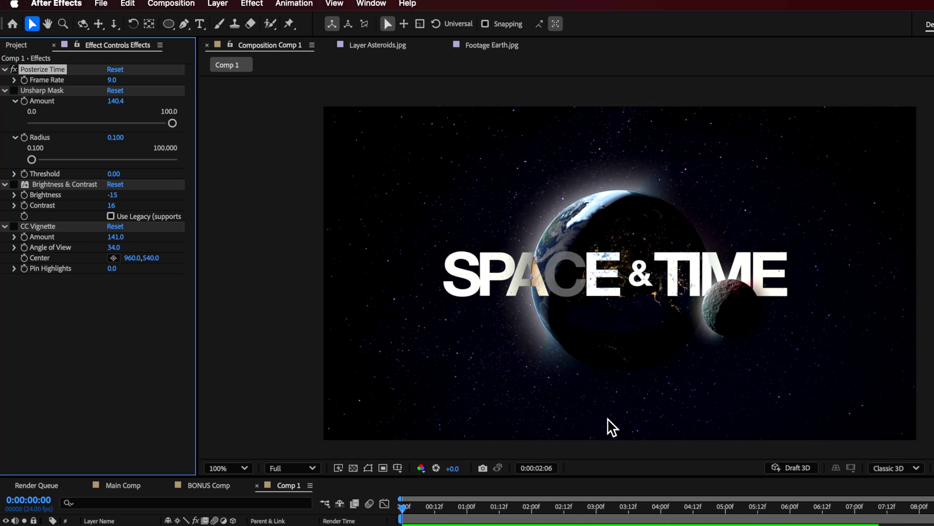
pyautogui.press('space')
pyautogui.moveTo(601, 518); pyautogui.dragTo(401, 511)
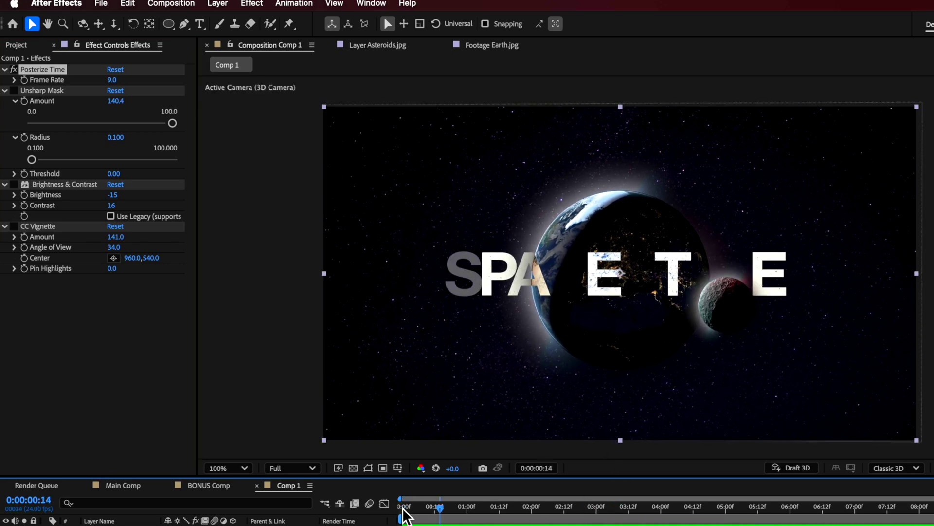
# Step: Enable Brightness & Contrast and CC Vignette on the Effects layer and preview the darker scene
pyautogui.click(14, 92)
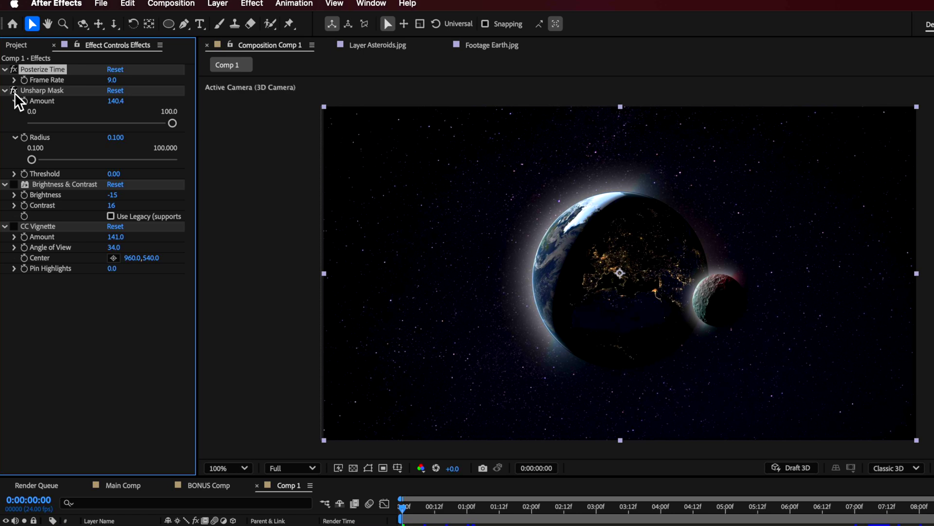
pyautogui.click(41, 91)
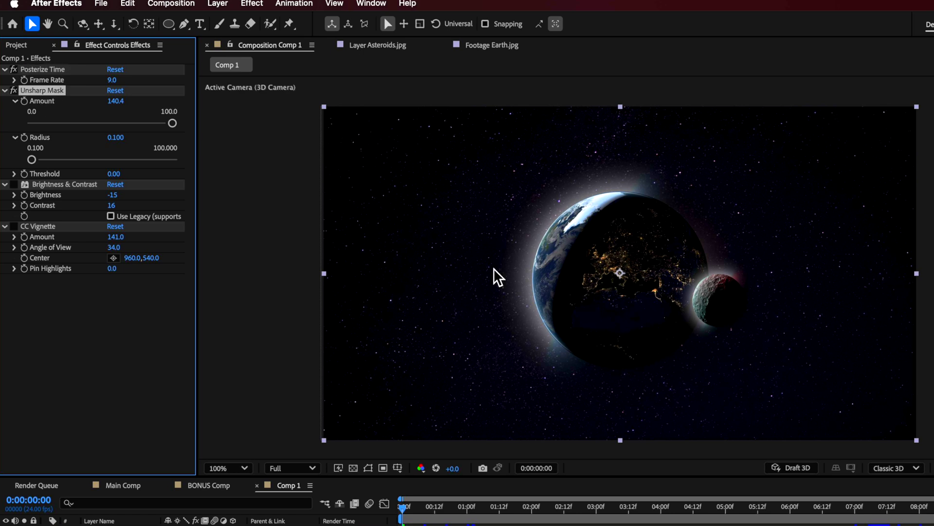
pyautogui.click(14, 185)
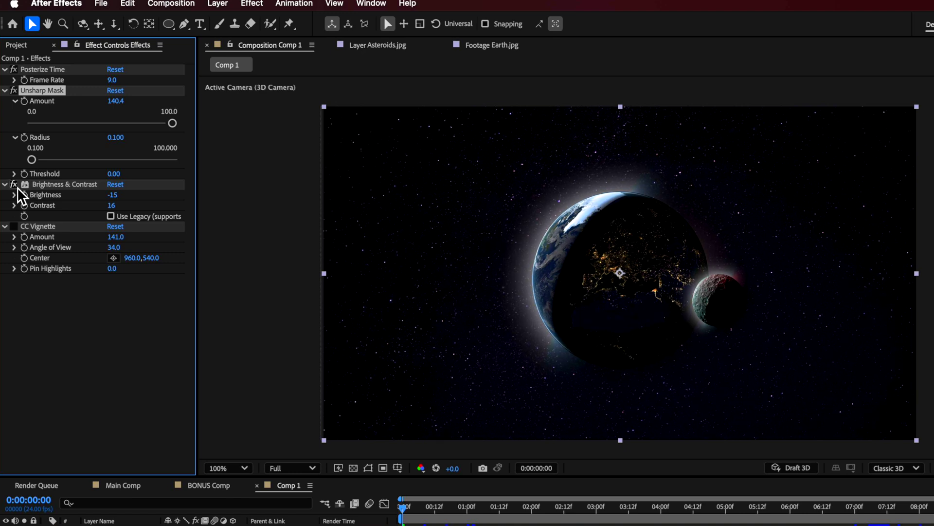
pyautogui.click(59, 185)
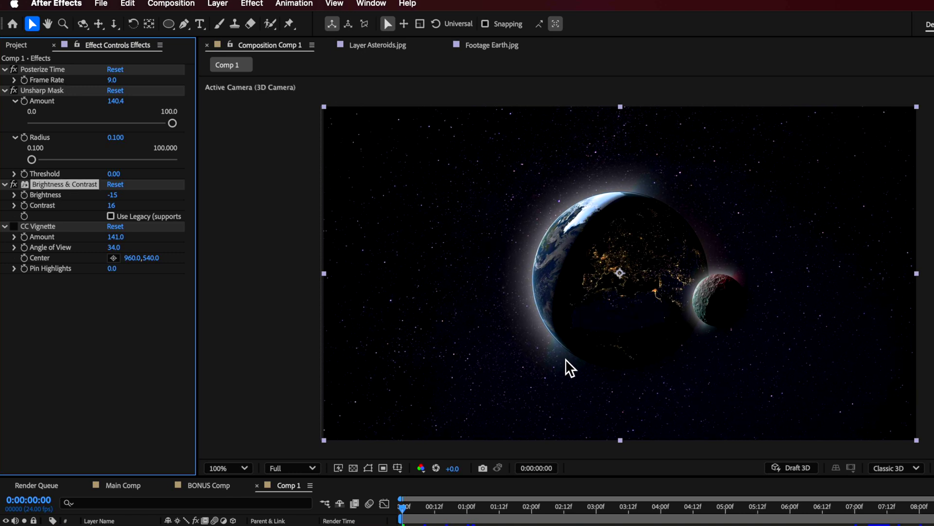
pyautogui.click(14, 226)
pyautogui.click(590, 448)
pyautogui.press('space')
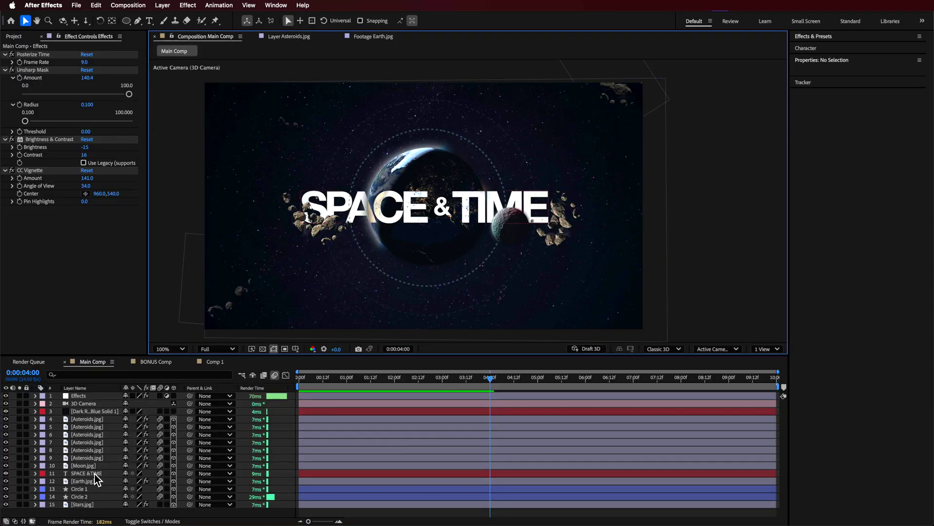
# Step: Create a new dark royal blue solid layer in Comp 1
pyautogui.click(91, 412)
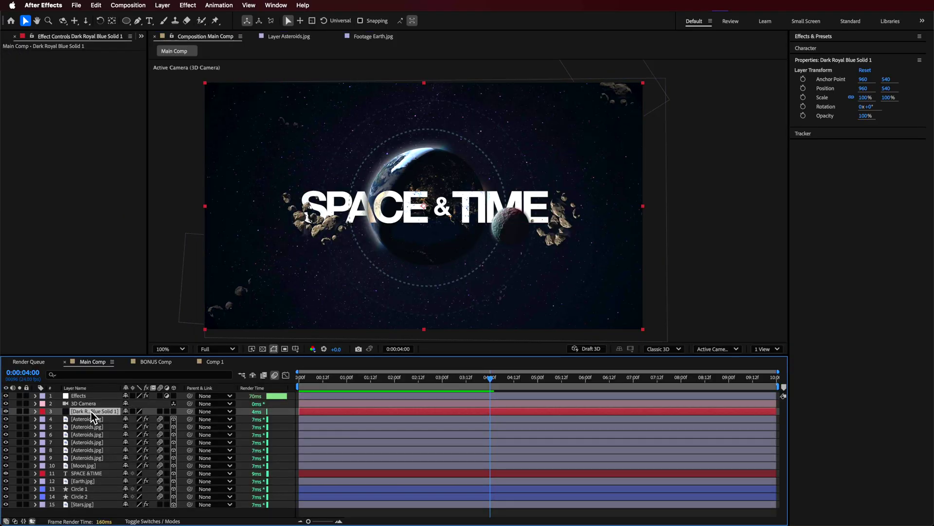
pyautogui.click(220, 361)
pyautogui.rightClick(54, 462)
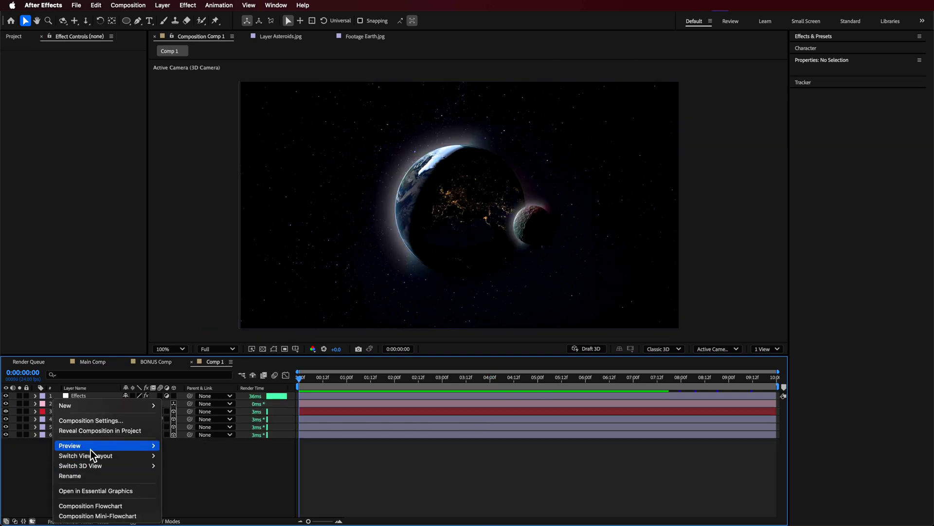
pyautogui.moveTo(119, 406)
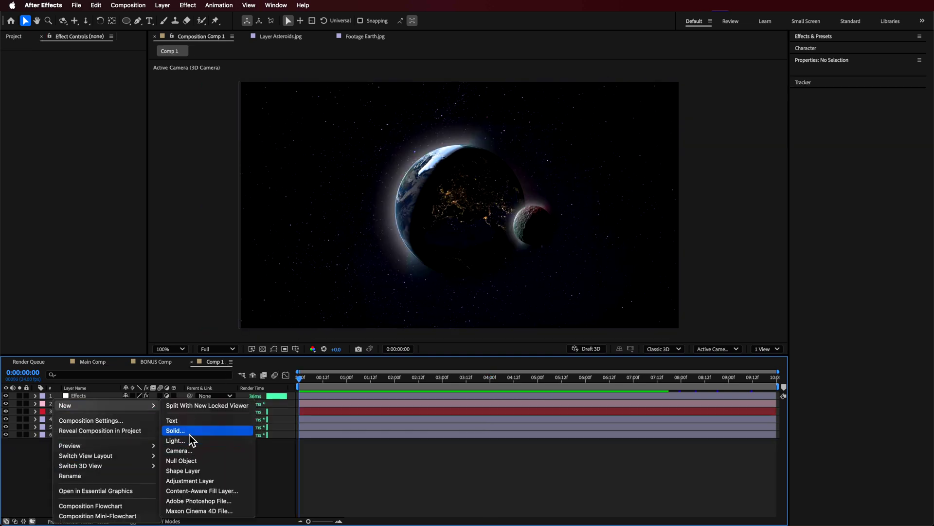
pyautogui.click(189, 431)
pyautogui.click(464, 337)
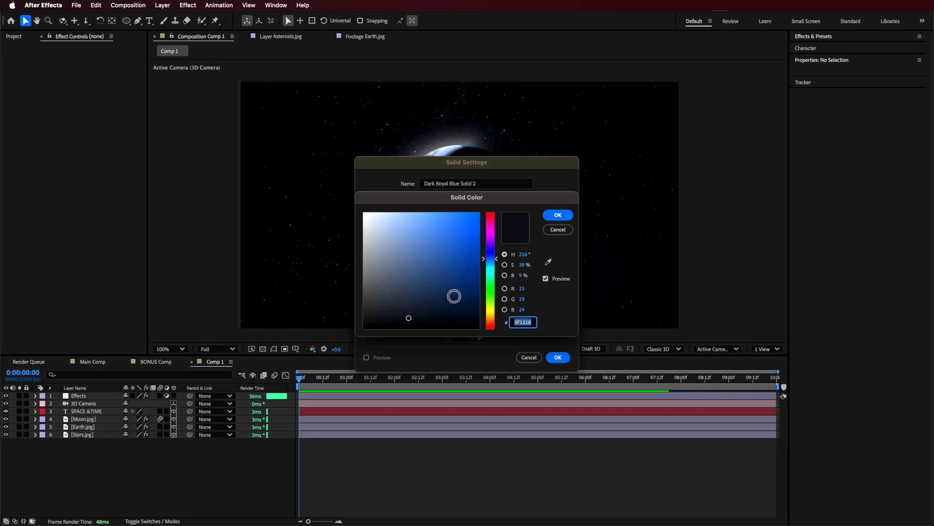
pyautogui.moveTo(459, 195); pyautogui.dragTo(367, 200)
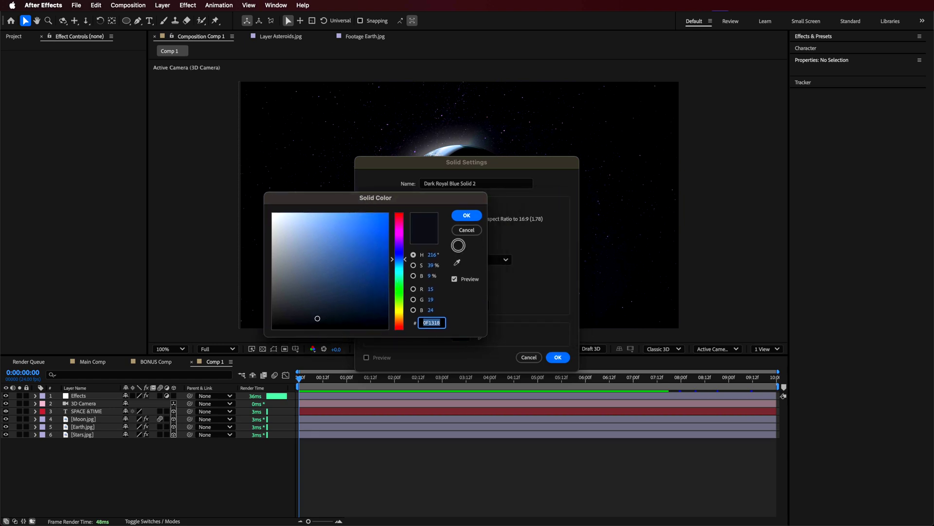
pyautogui.click(467, 216)
pyautogui.click(559, 357)
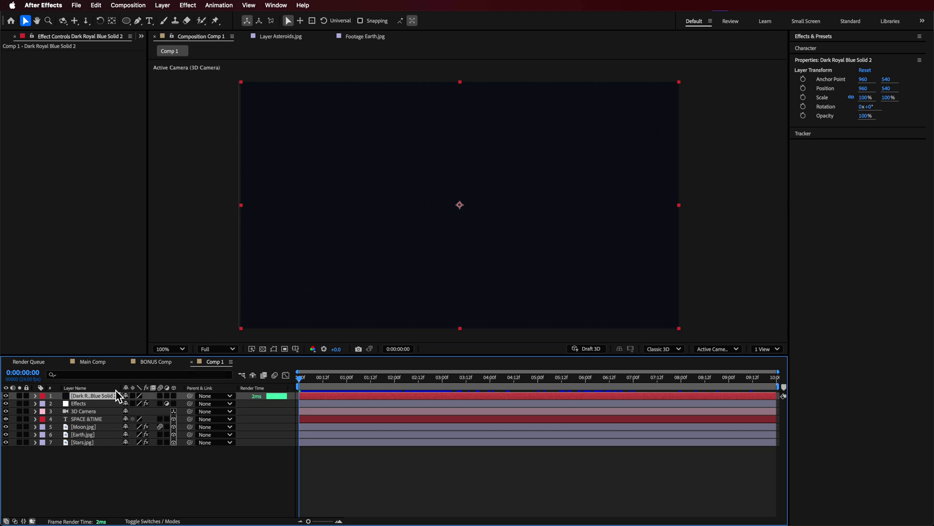
# Step: Place the blue solid beneath SPACE &TIME, set its blend mode to Screen, and preview
pyautogui.moveTo(92, 396); pyautogui.dragTo(88, 422)
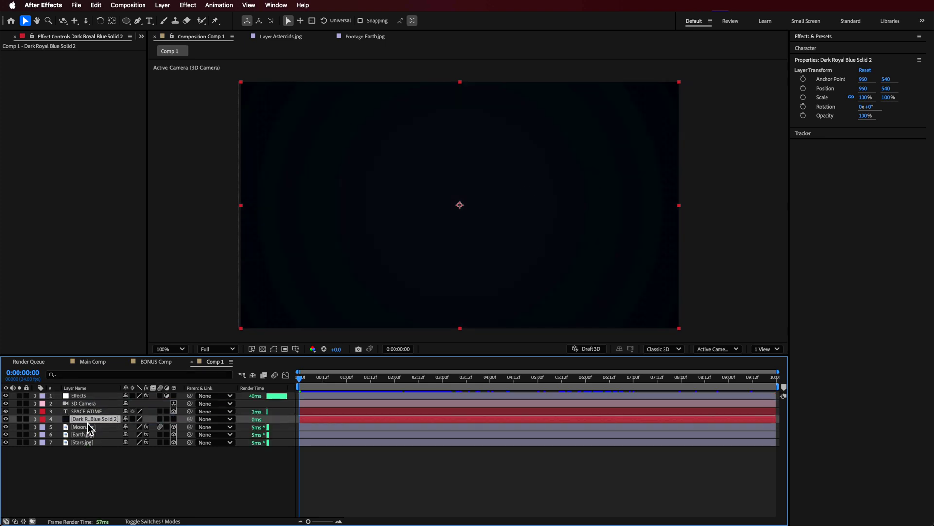
pyautogui.click(136, 521)
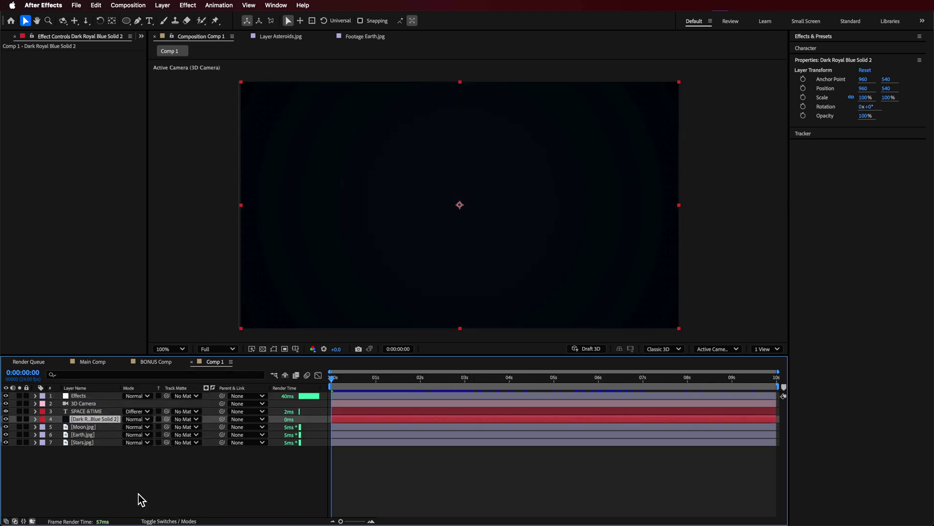
pyautogui.click(141, 419)
pyautogui.click(142, 229)
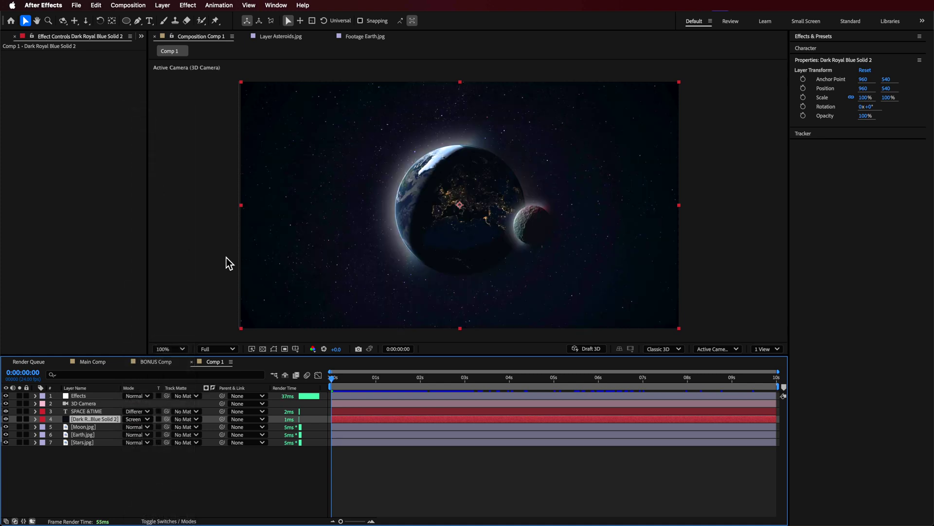
pyautogui.click(6, 419)
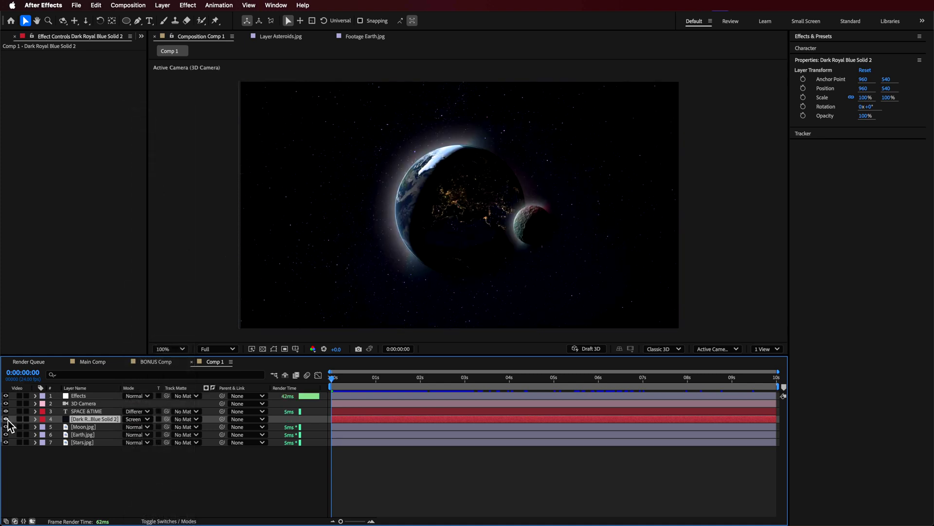
pyautogui.click(6, 419)
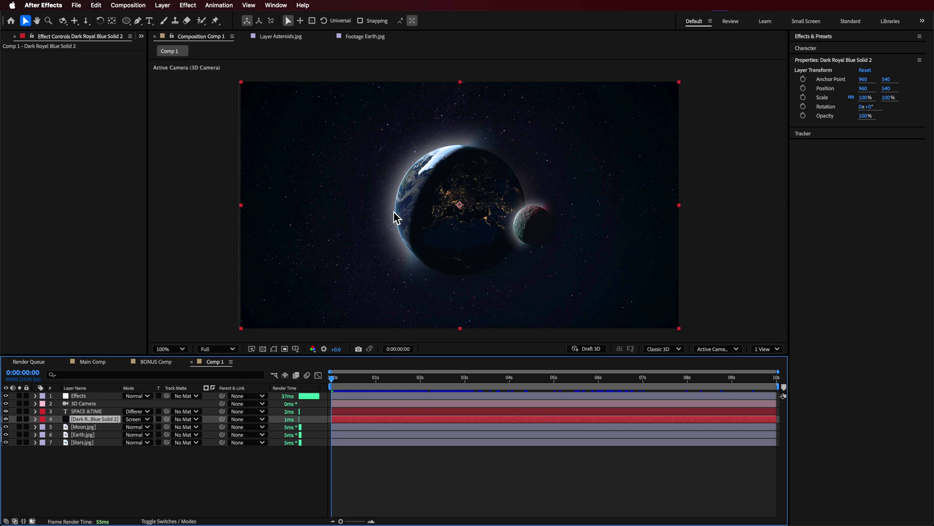
pyautogui.click(47, 468)
pyautogui.press('space')
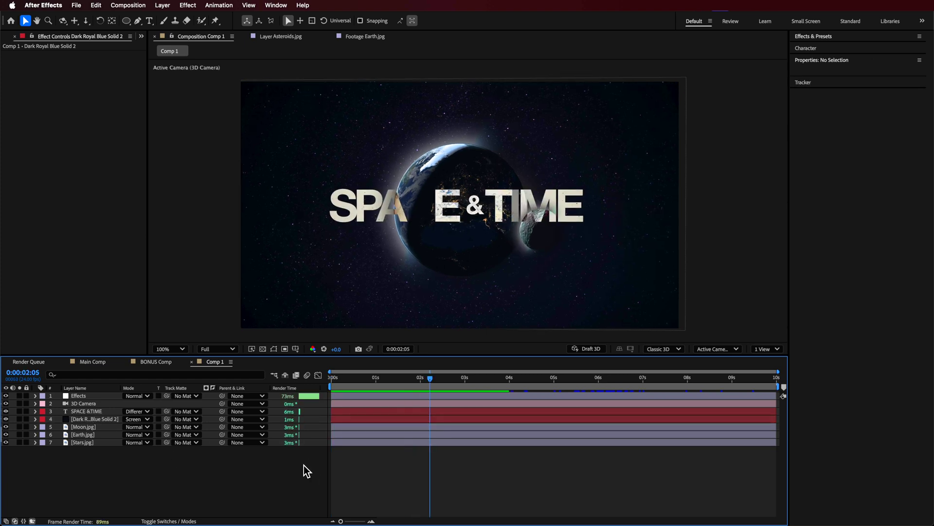
# Step: Scrub through the Main Comp animation for reference, then return to Comp 1
pyautogui.press('space')
pyautogui.click(89, 372)
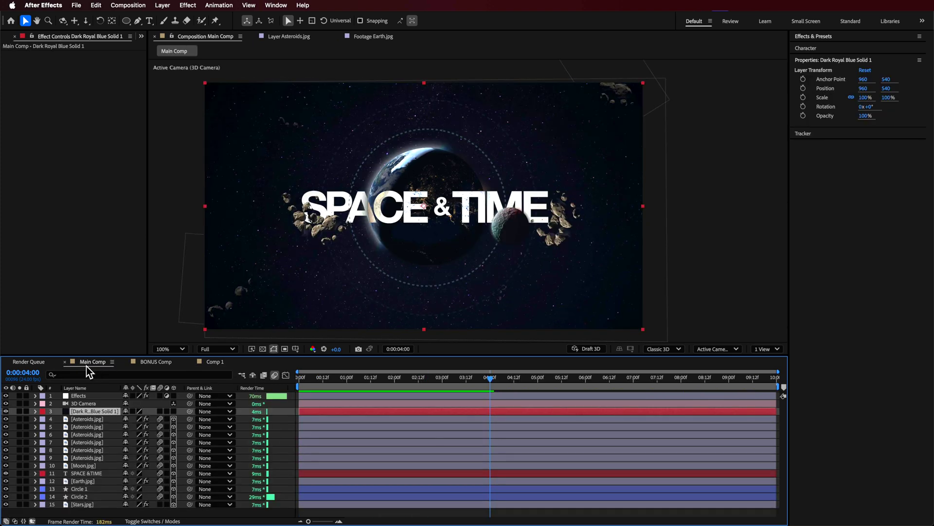
pyautogui.click(165, 216)
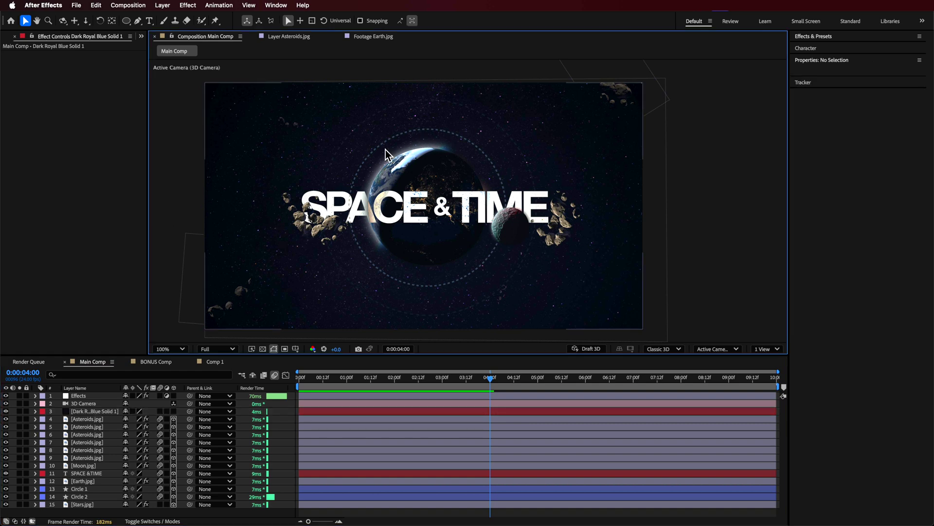
pyautogui.moveTo(293, 380); pyautogui.dragTo(432, 382)
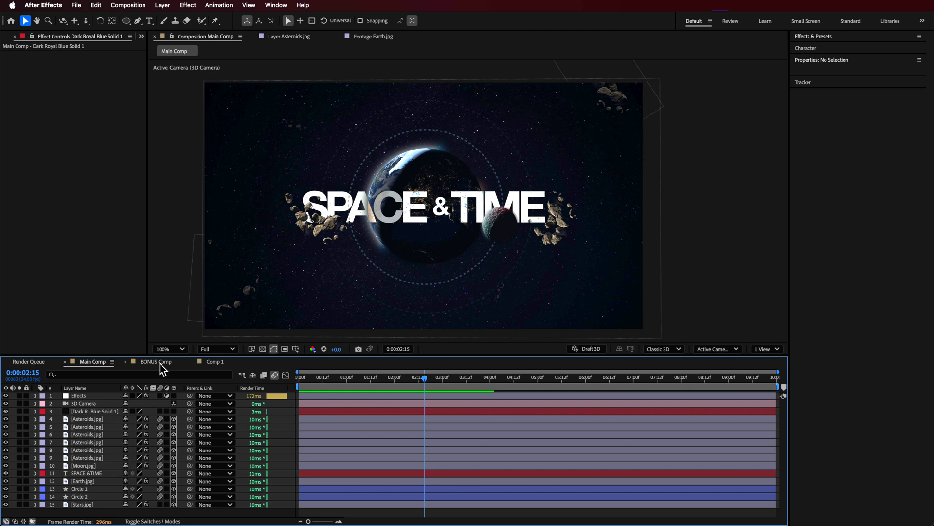
pyautogui.click(215, 362)
# Step: Drag Asteroids.jpg from the Project panel into Comp 1 as the bottom layer
pyautogui.click(15, 36)
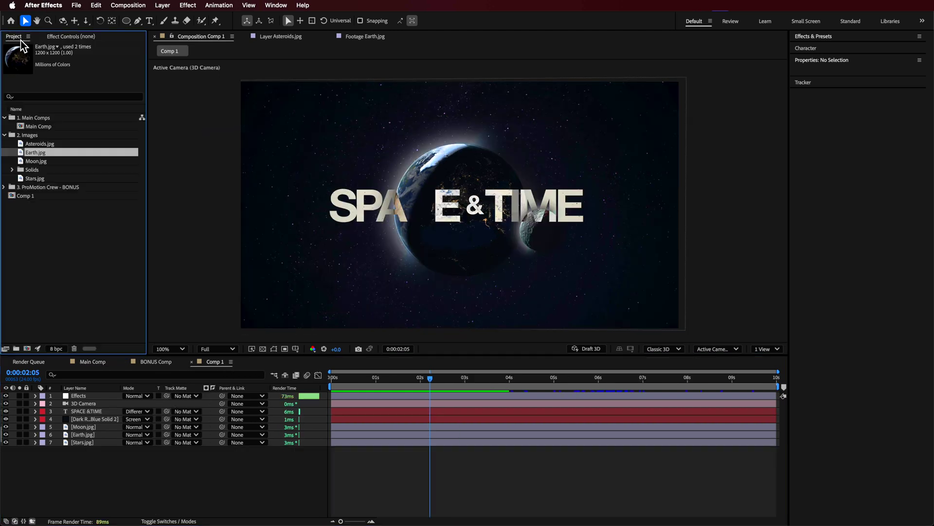
pyautogui.doubleClick(44, 149)
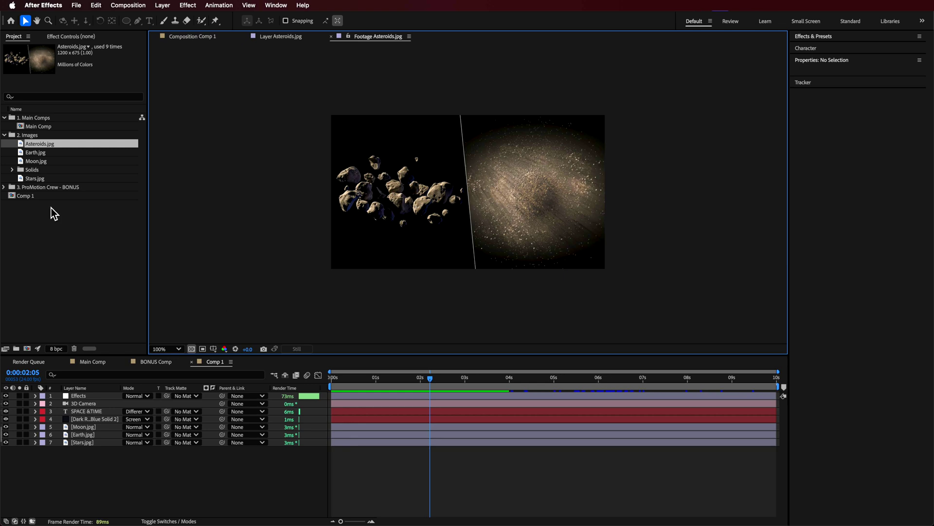
pyautogui.moveTo(43, 145); pyautogui.dragTo(109, 455)
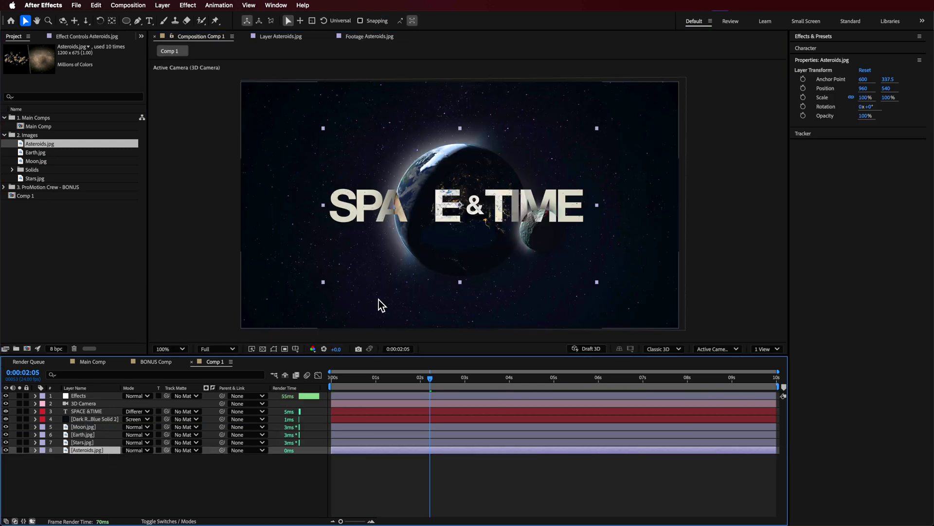
# Step: Delete the plain asteroids layer and inspect the masked asteroids' mask and Extract settings
pyautogui.press('Delete')
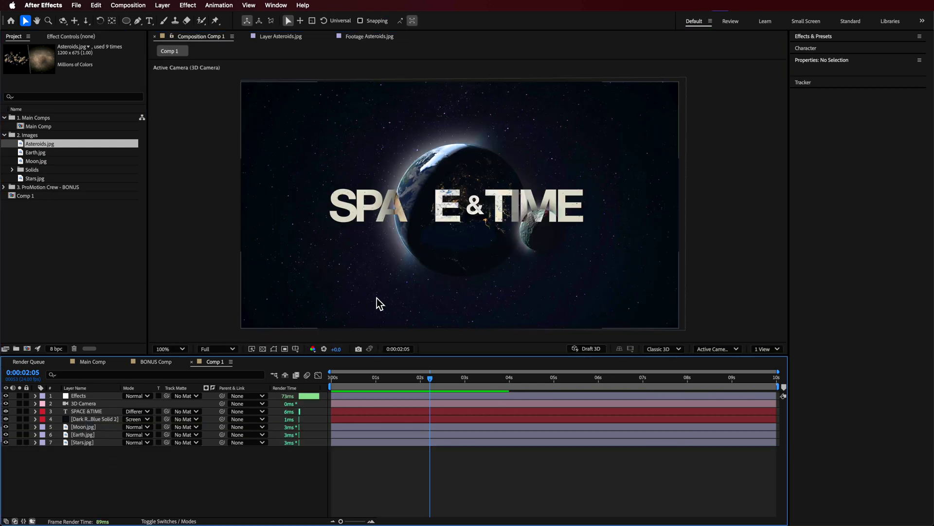
pyautogui.click(94, 360)
pyautogui.click(335, 228)
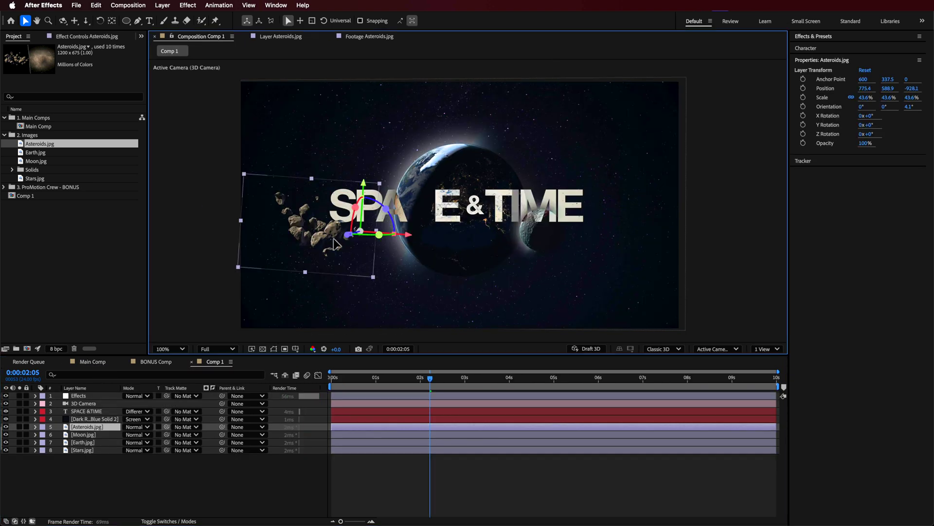
pyautogui.moveTo(334, 243); pyautogui.dragTo(350, 244)
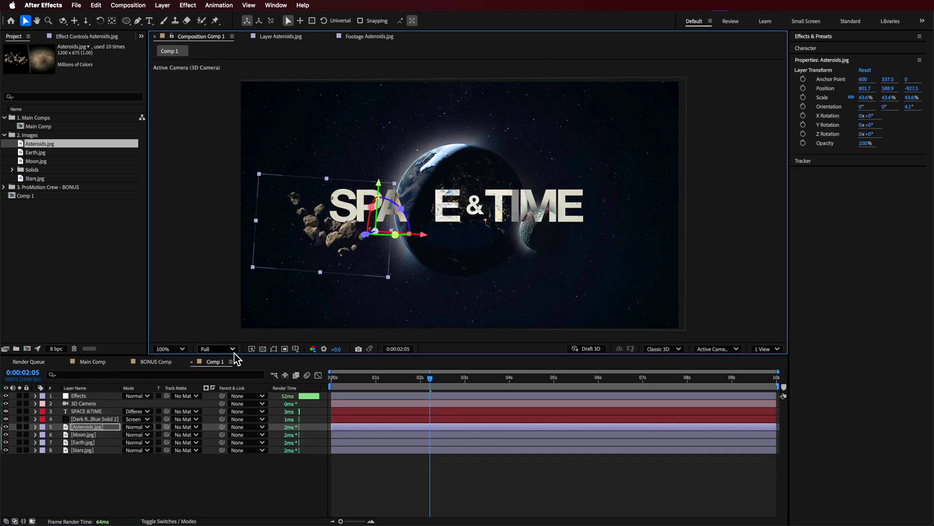
pyautogui.click(274, 349)
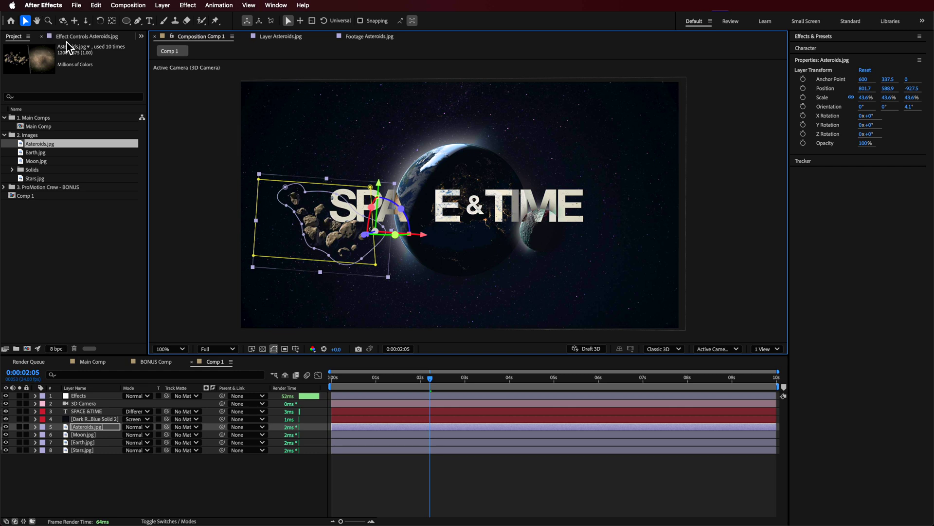
pyautogui.press('F3')
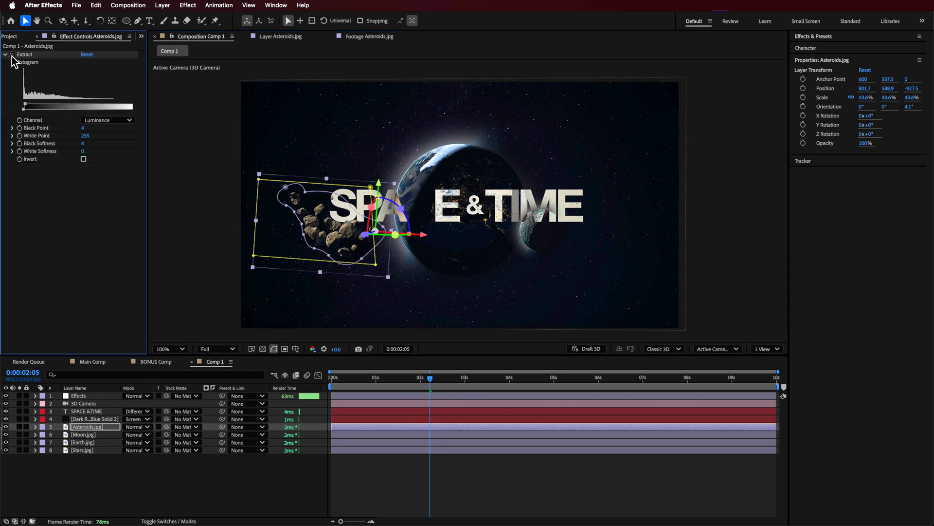
# Step: Move the masked asteroids up and right beside the SPACE & TIME title, then preview
pyautogui.scroll(2, 297, 219)
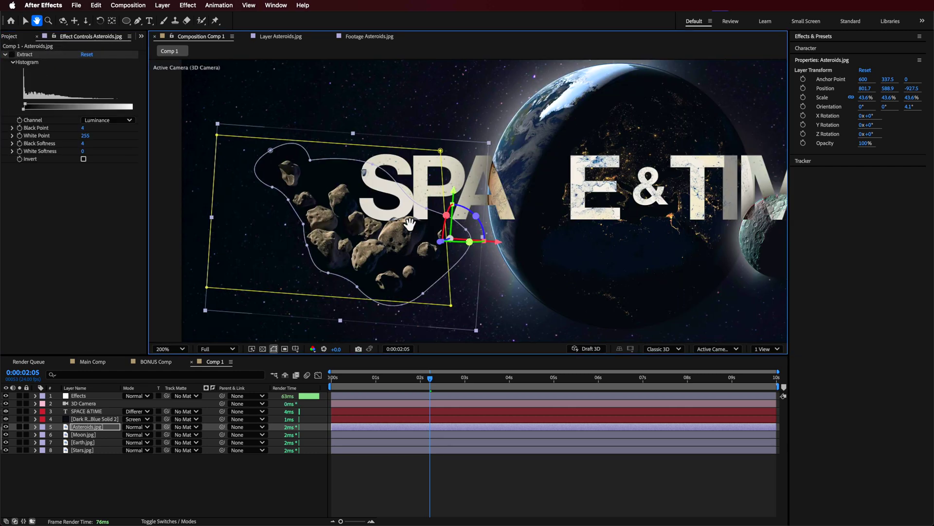
pyautogui.click(16, 61)
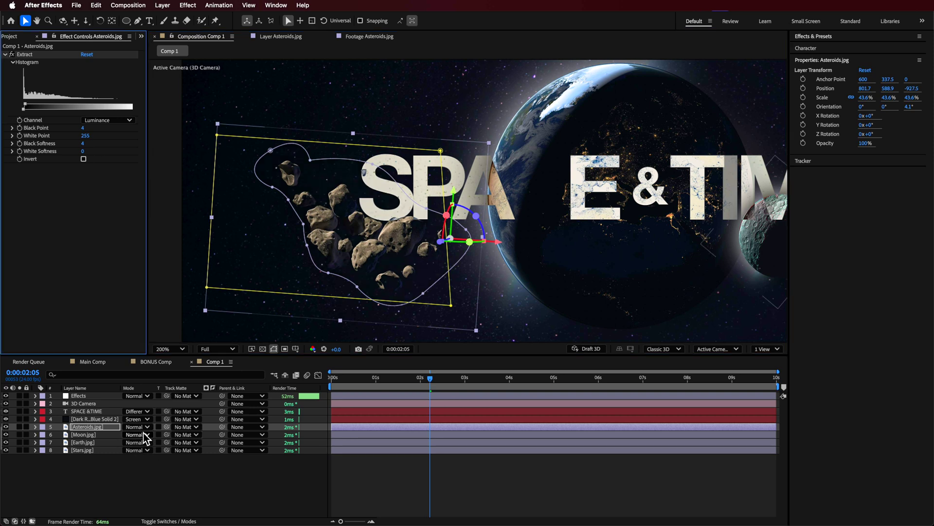
pyautogui.click(159, 520)
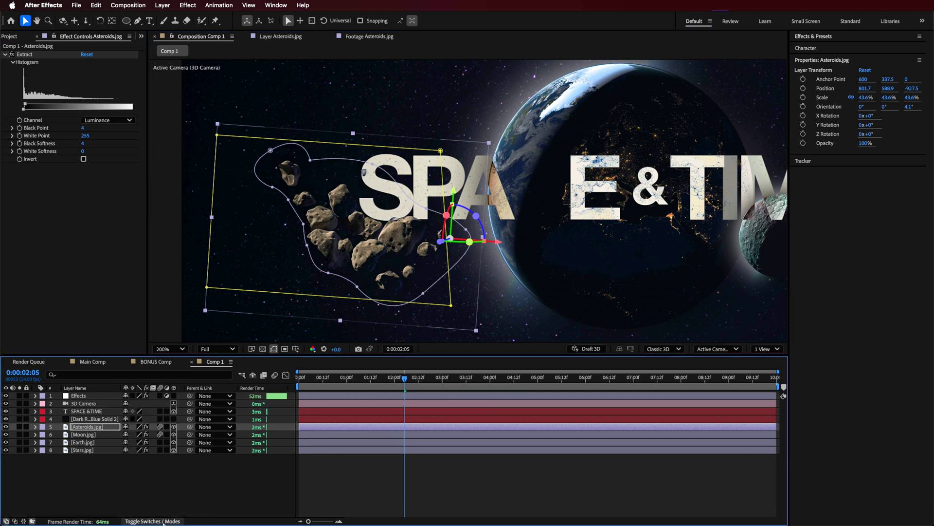
pyautogui.click(409, 238)
pyautogui.moveTo(409, 239); pyautogui.dragTo(426, 224)
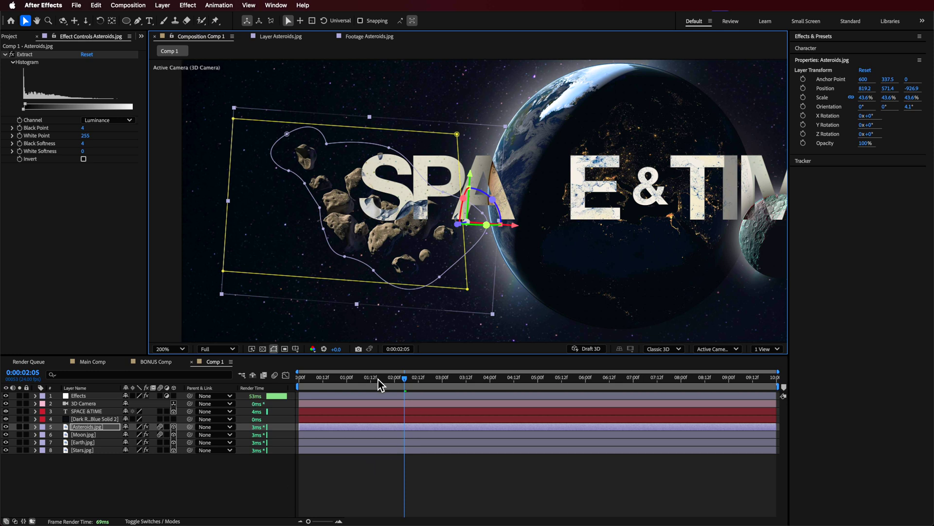
pyautogui.press('space')
pyautogui.press(',')
pyautogui.press('space')
# Step: Nudge the asteroids' Position to 772.9, 587.1, -697.3 and preview the animation
pyautogui.press('p')
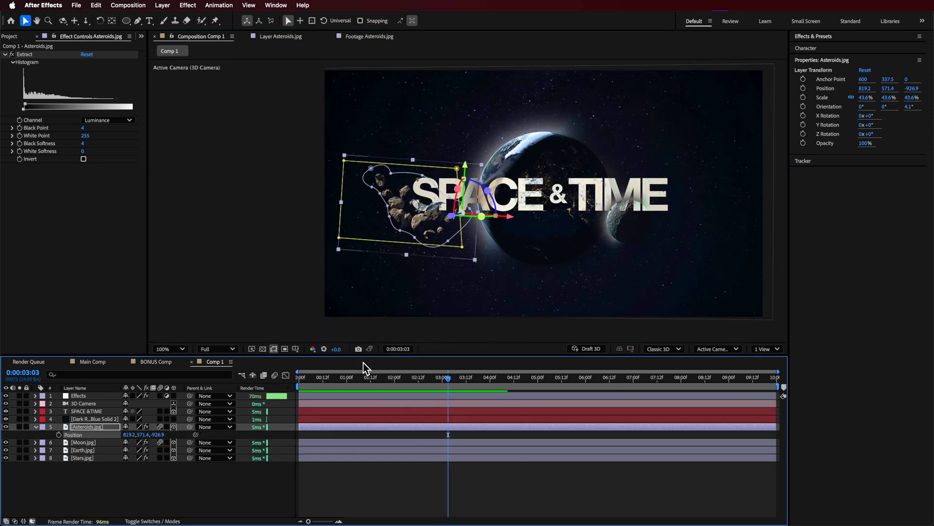
pyautogui.moveTo(471, 219); pyautogui.dragTo(434, 213)
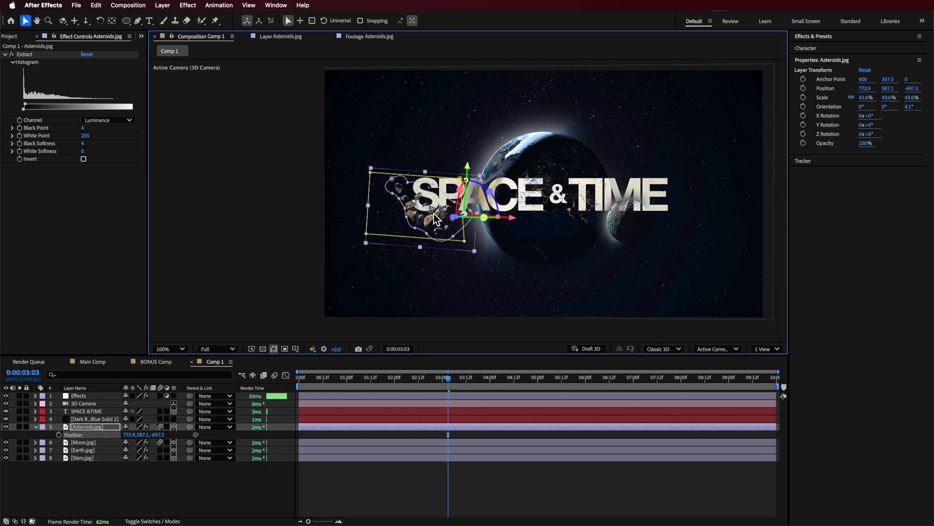
pyautogui.press('space')
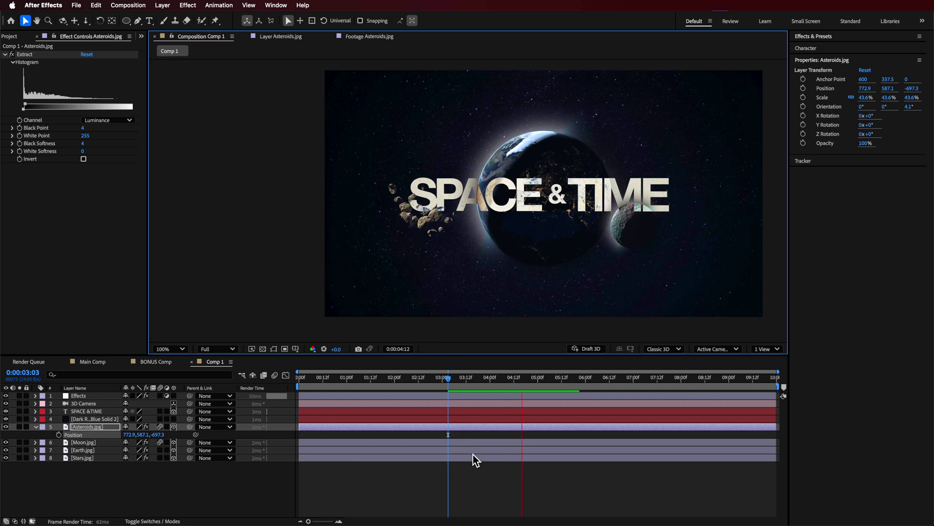
pyautogui.moveTo(515, 386); pyautogui.dragTo(311, 383)
pyautogui.click(380, 483)
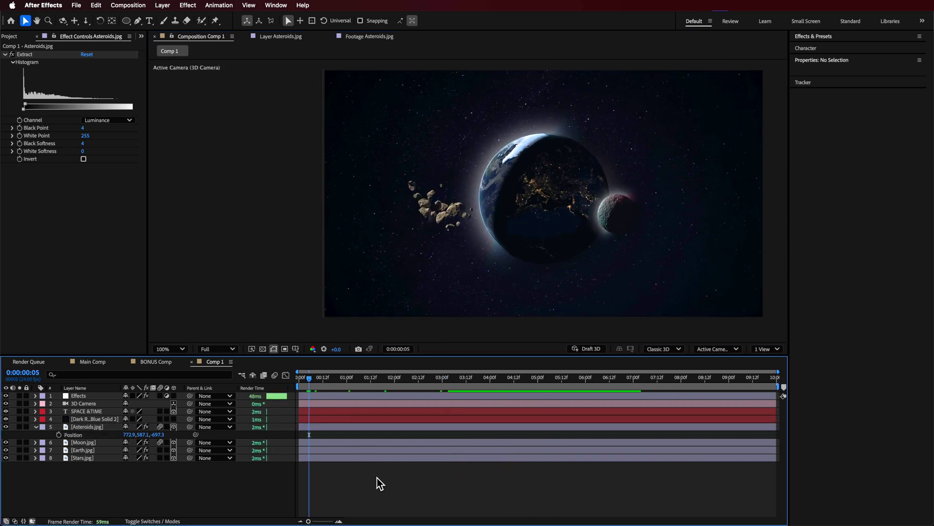
# Step: Temporarily lower the asteroids' Opacity to inspect the mask, restore 100%, and return to Main Comp
pyautogui.click(85, 428)
pyautogui.press('t')
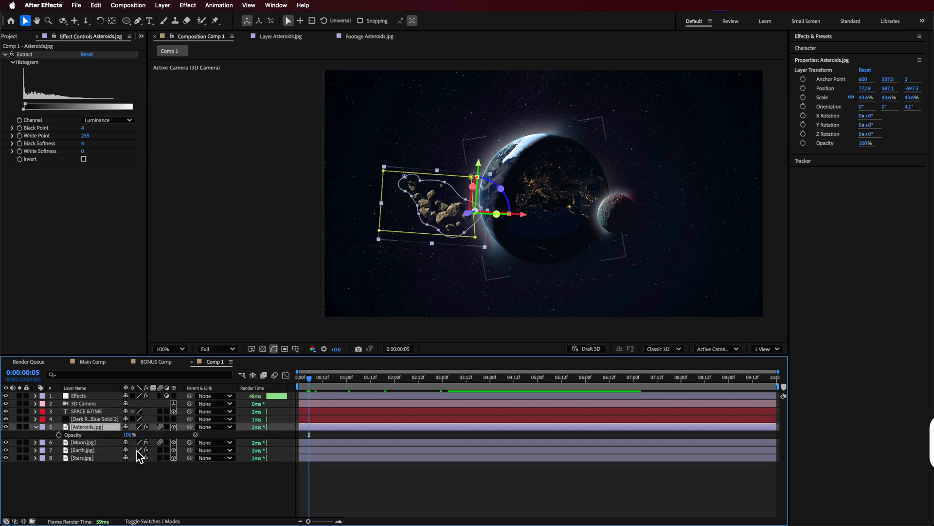
pyautogui.moveTo(130, 435); pyautogui.dragTo(97, 436)
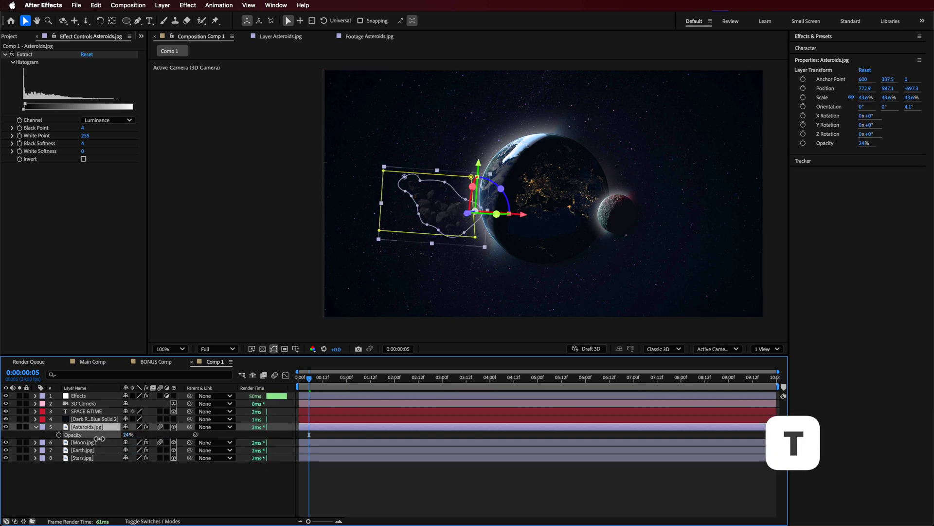
pyautogui.click(177, 493)
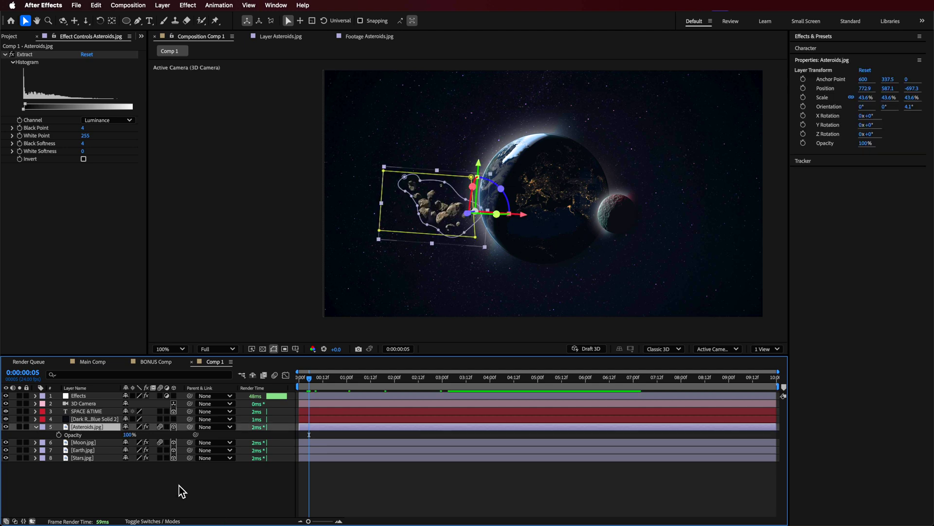
pyautogui.click(93, 362)
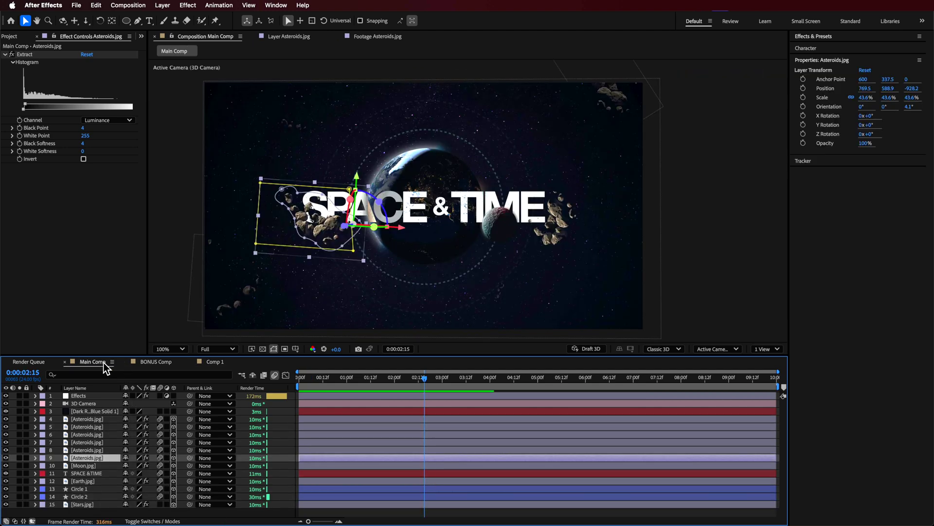
# Step: In Comp 1, draw an ellipse with no fill and a grey A9A9A9 5 px stroke
pyautogui.click(461, 275)
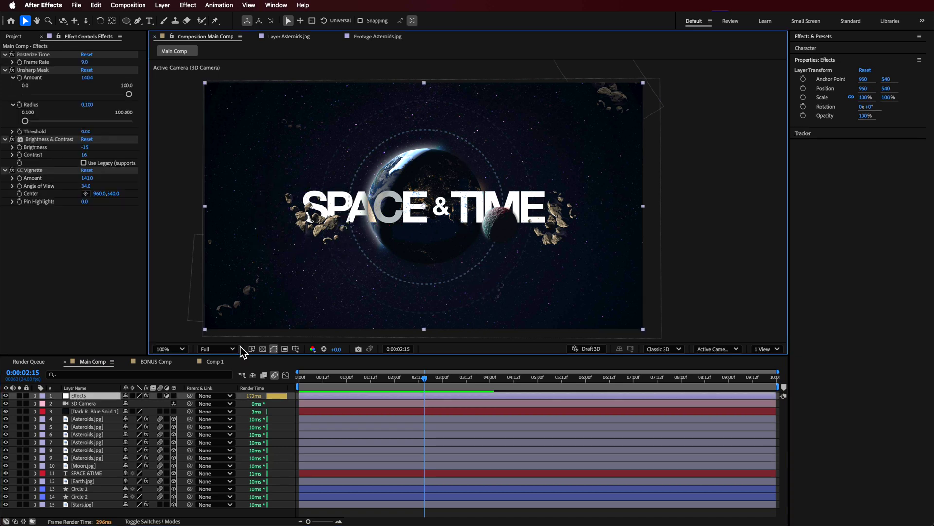
pyautogui.click(210, 366)
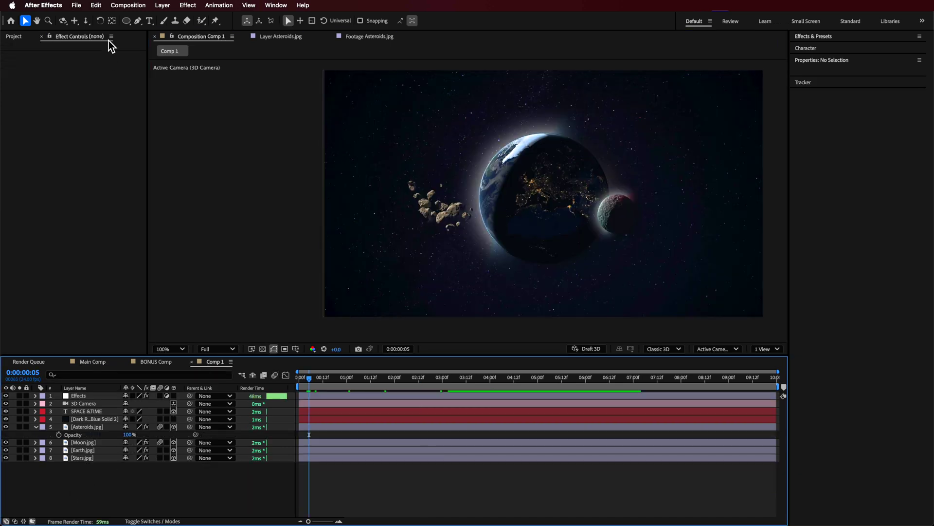
pyautogui.click(126, 21)
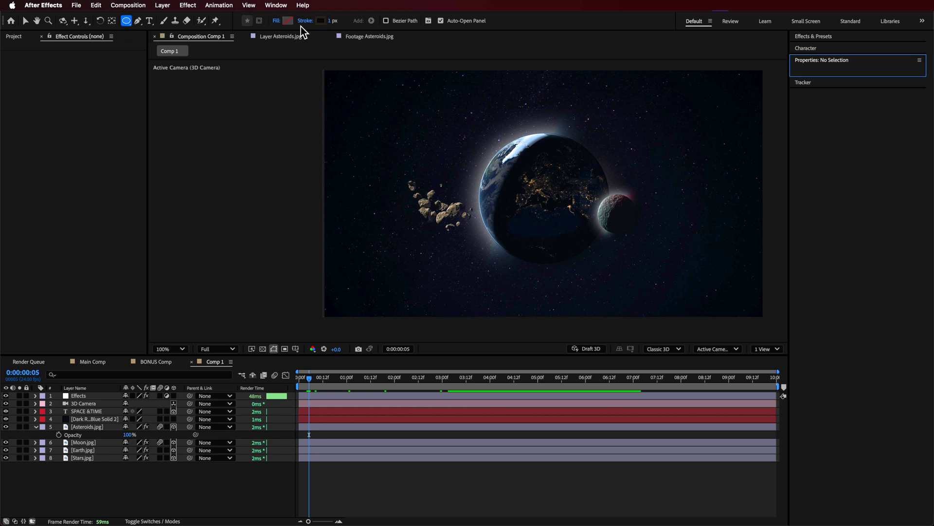
pyautogui.click(288, 21)
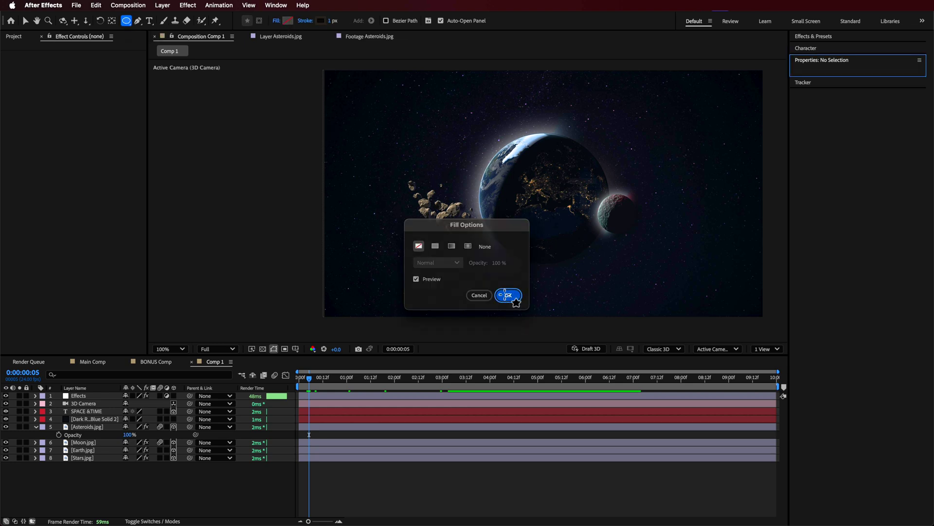
pyautogui.click(508, 295)
pyautogui.click(323, 21)
pyautogui.moveTo(404, 307); pyautogui.dragTo(363, 254)
pyautogui.click(563, 214)
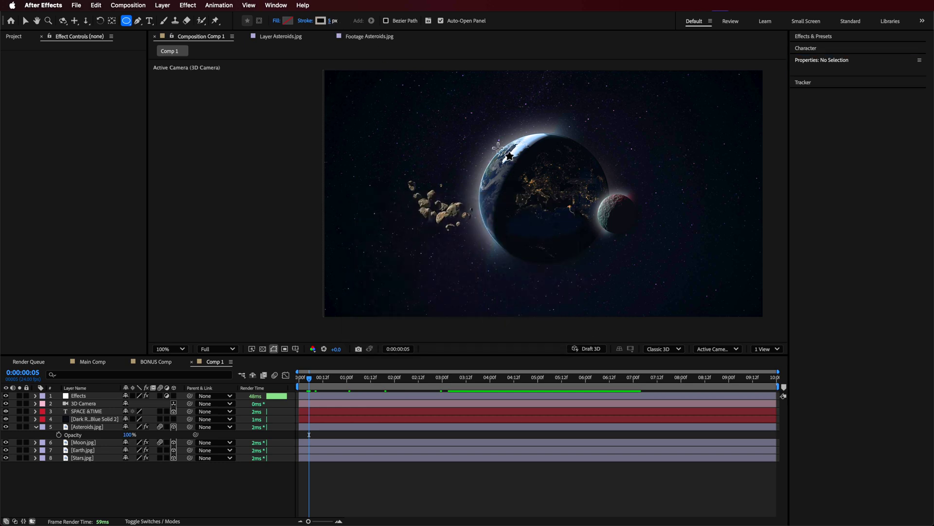
pyautogui.moveTo(600, 173); pyautogui.dragTo(451, 171)
# Step: Enlarge the ellipse to a 697.6 circle centred on the Earth and make it 3D
pyautogui.moveTo(319, 116); pyautogui.dragTo(337, 129)
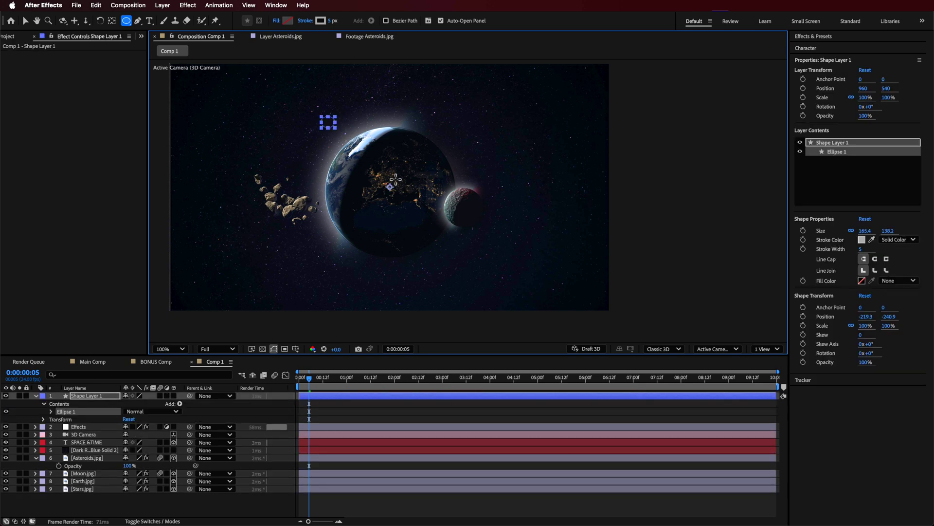
pyautogui.moveTo(395, 180); pyautogui.dragTo(483, 265)
pyautogui.press('v')
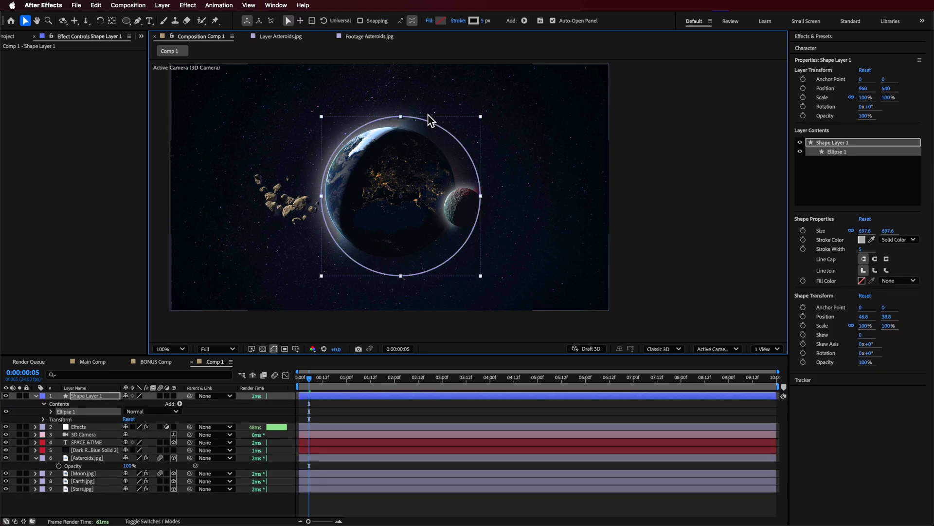
pyautogui.moveTo(414, 117); pyautogui.dragTo(406, 113)
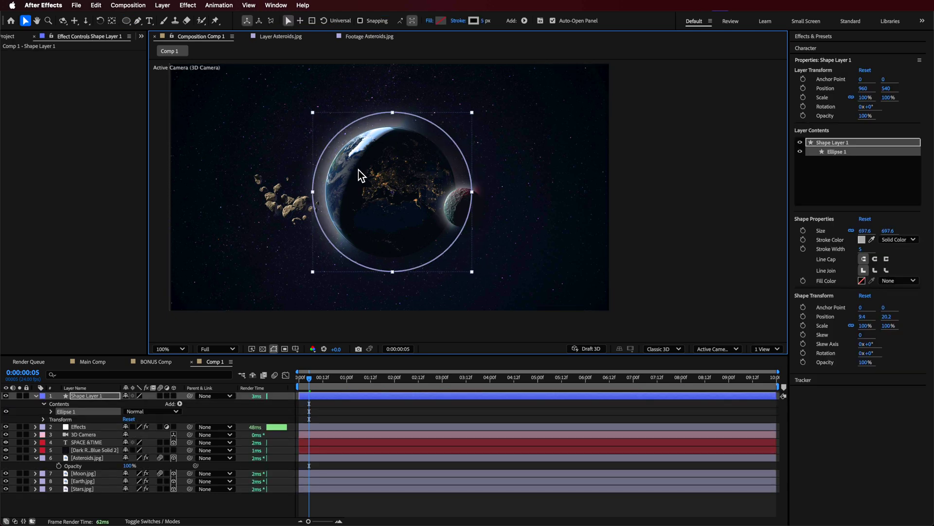
pyautogui.click(174, 395)
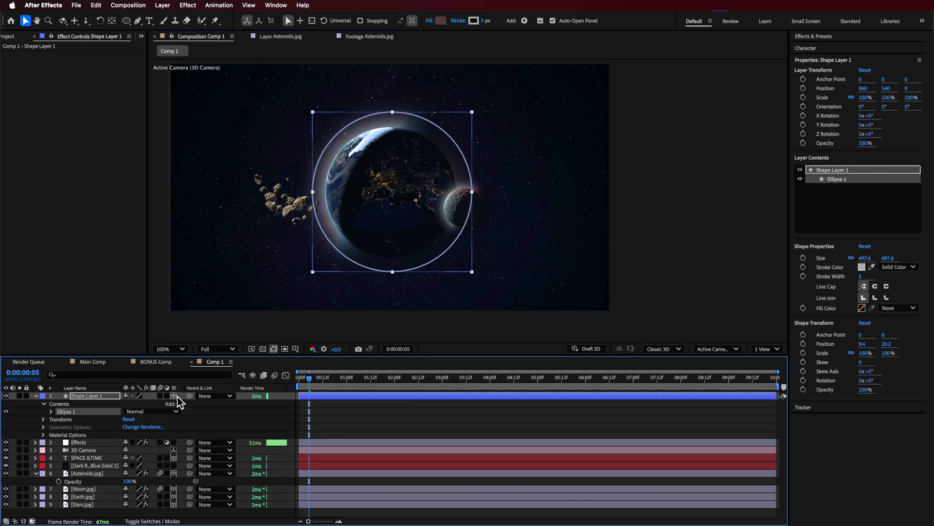
# Step: Add dashes to the ring's stroke under Contents > Ellipse 1 > Stroke 1
pyautogui.click(51, 412)
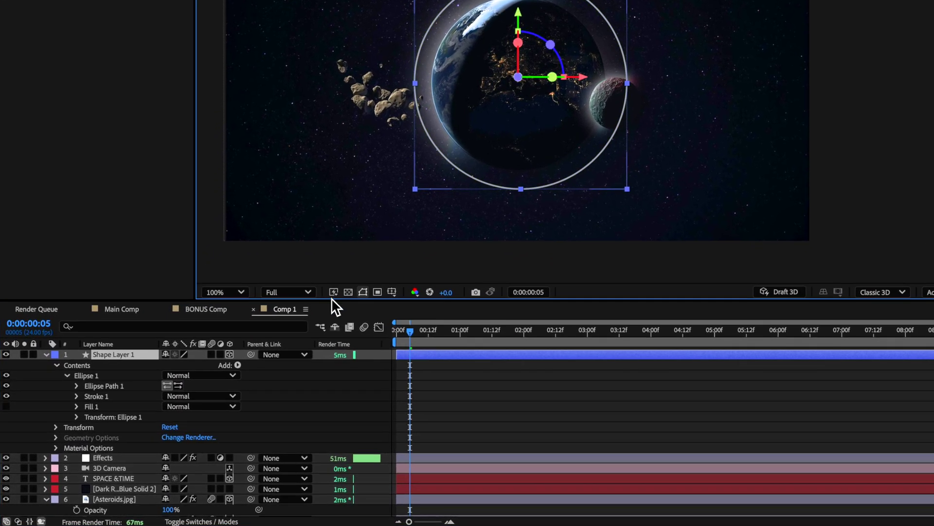
pyautogui.click(68, 400)
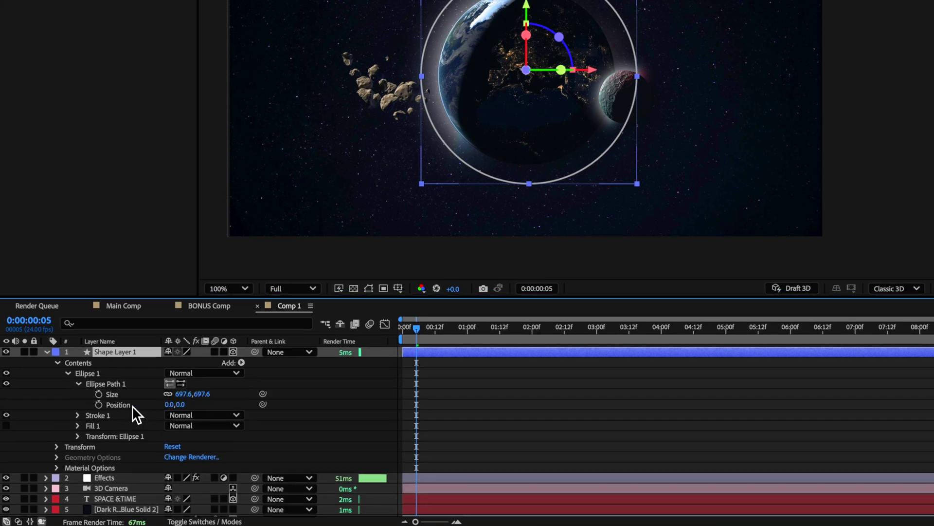
pyautogui.click(77, 415)
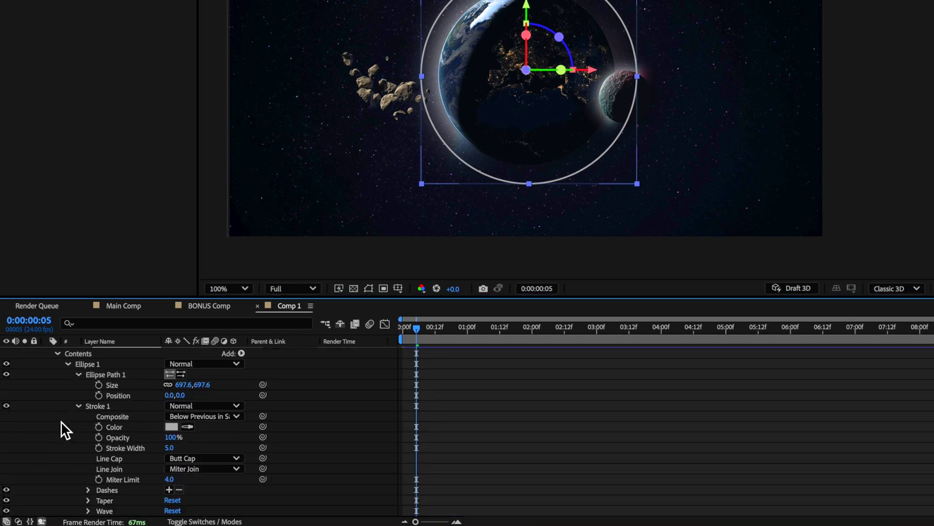
pyautogui.click(171, 490)
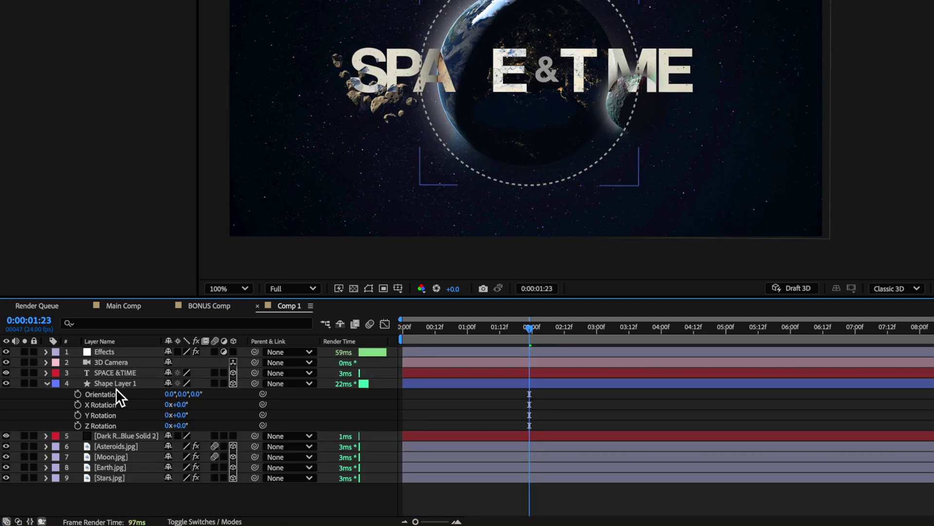
# Step: Give Shape Layer 1's Z Rotation a time*3 expression and preview the spinning ring
pyautogui.click(116, 384)
pyautogui.press('r')
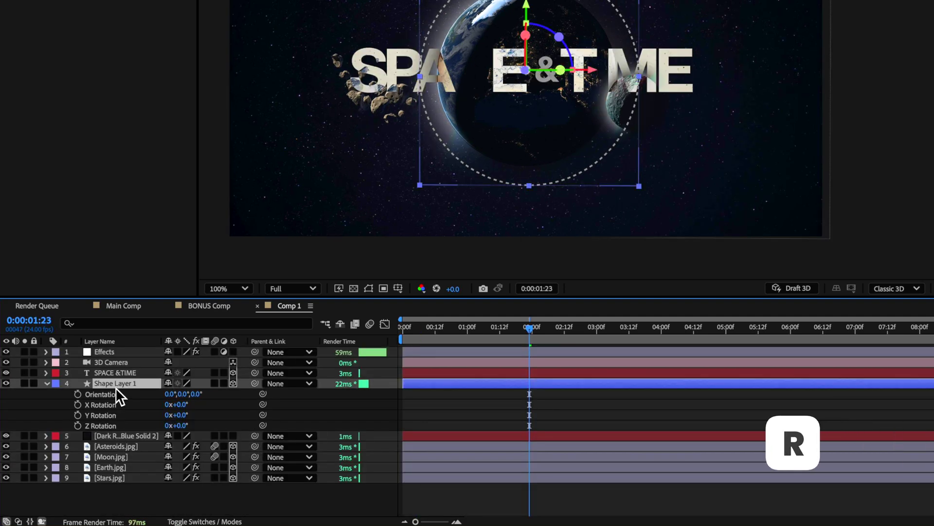
pyautogui.keyDown('alt'); pyautogui.click(78, 426); pyautogui.keyUp('alt')
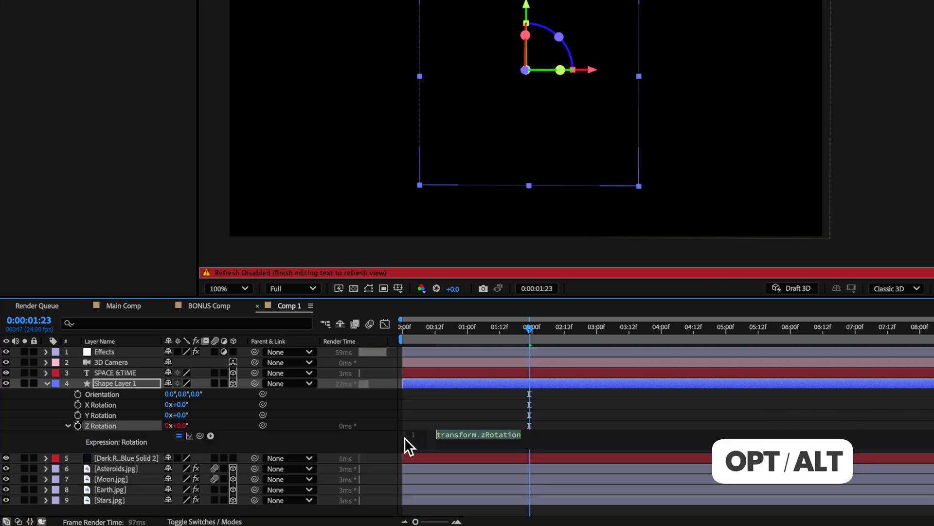
pyautogui.write('time*3')
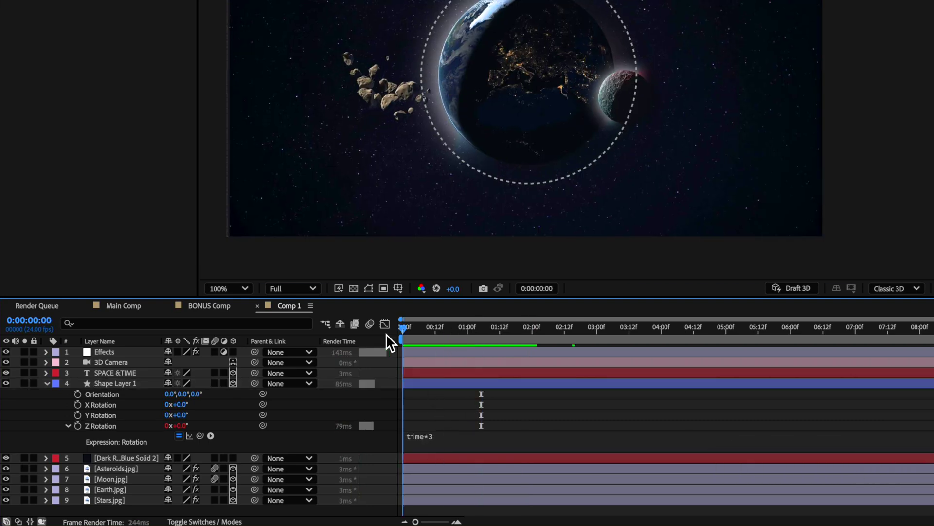
pyautogui.press('space')
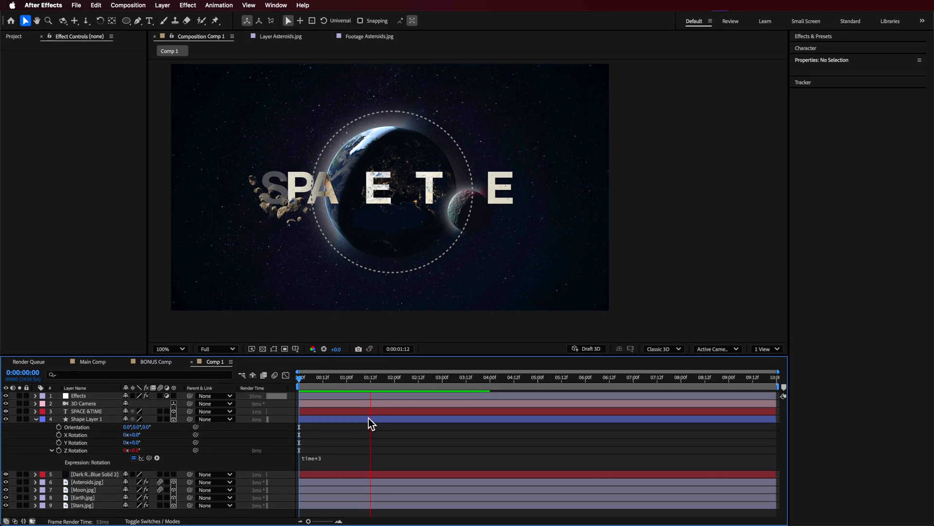
pyautogui.click(78, 419)
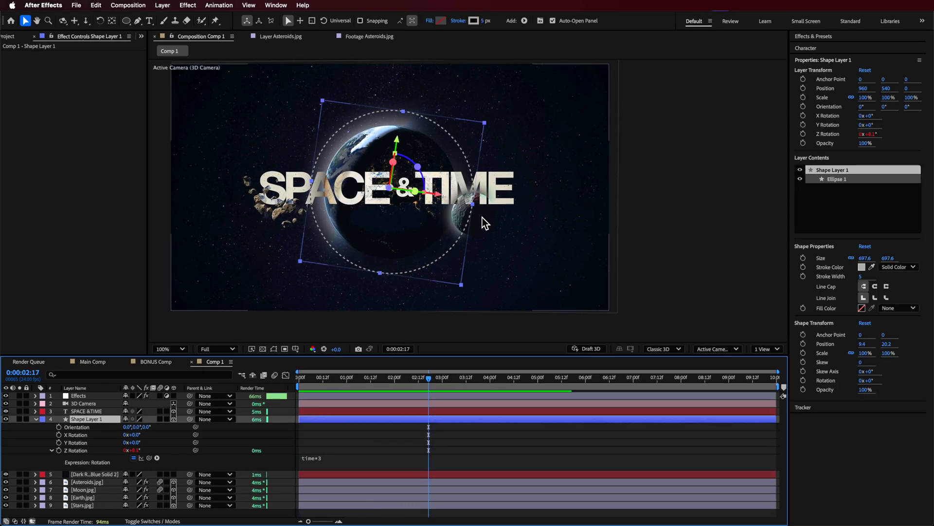
# Step: Push the ring back to Z 2560 at 284.2% scale, preview it, then go to Main Comp
pyautogui.moveTo(395, 197); pyautogui.dragTo(305, 190)
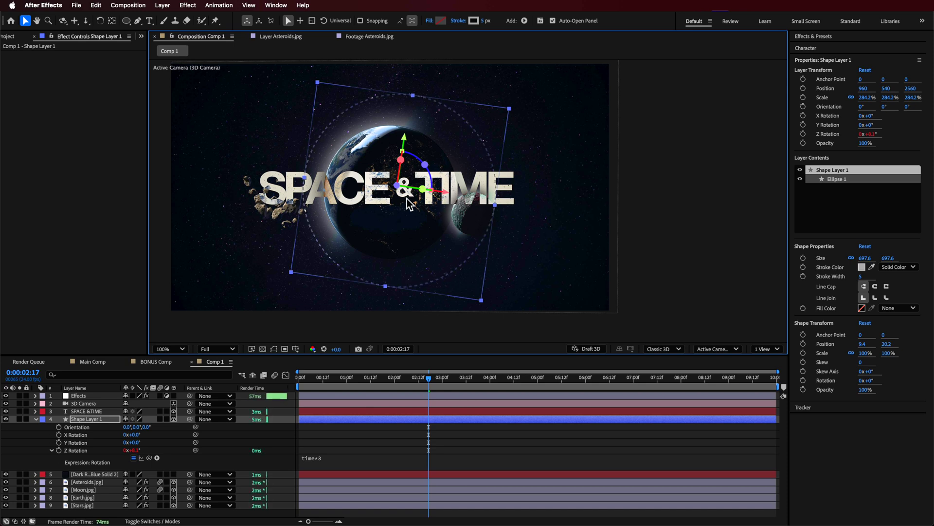
pyautogui.click(367, 439)
pyautogui.press('space')
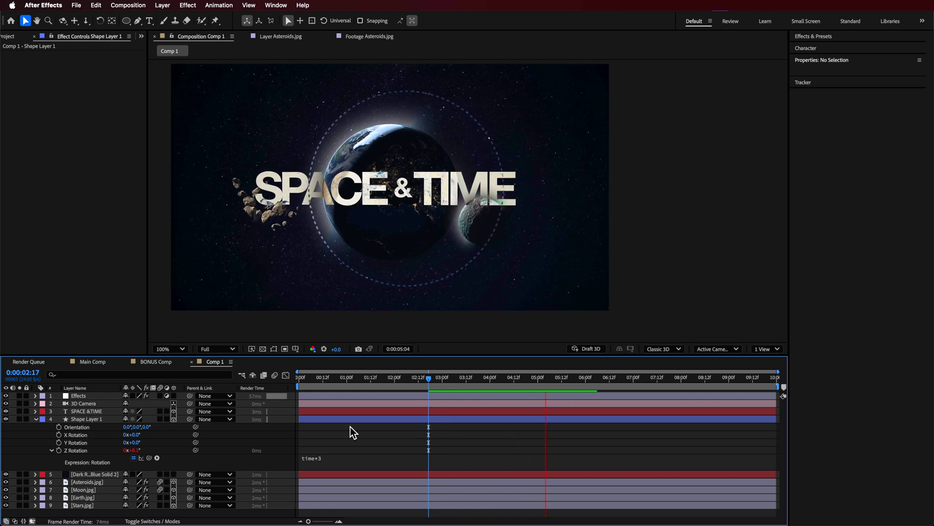
pyautogui.click(92, 362)
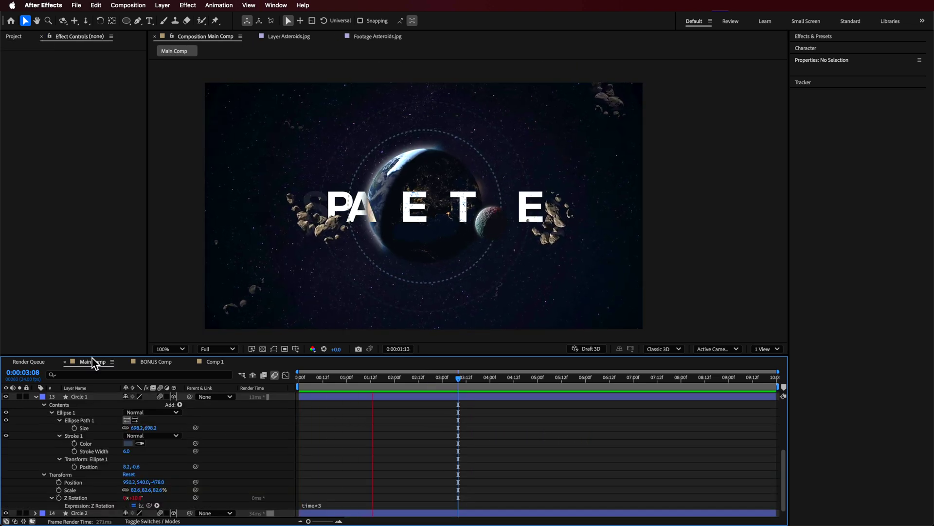